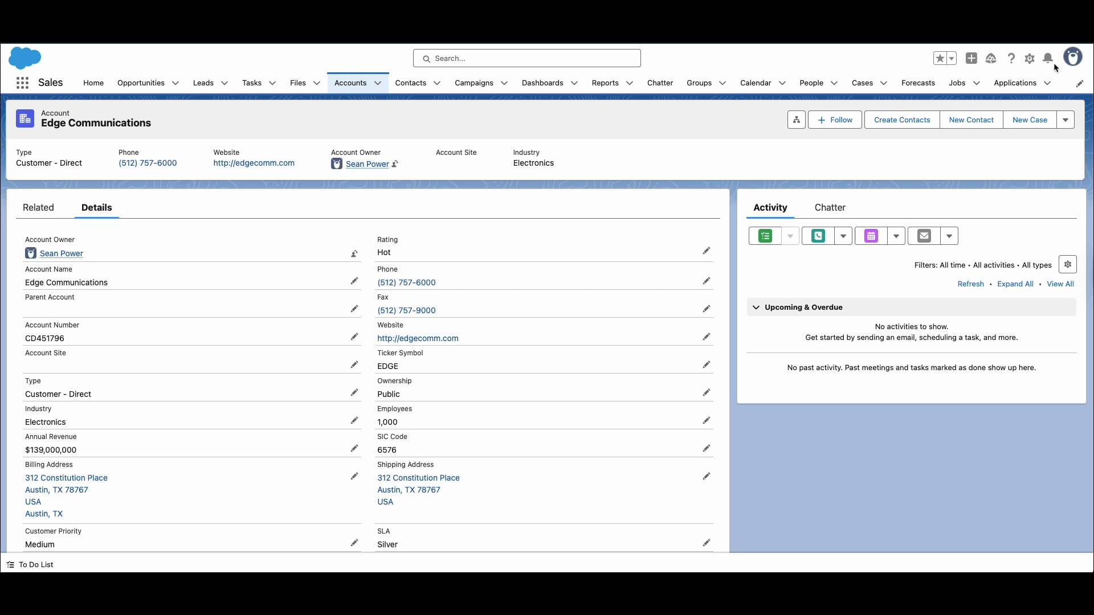
- Open the Edge Communications account's record page for editing and select its Highlights Panel
{"action": "left_click", "coordinate": [1030, 59]}
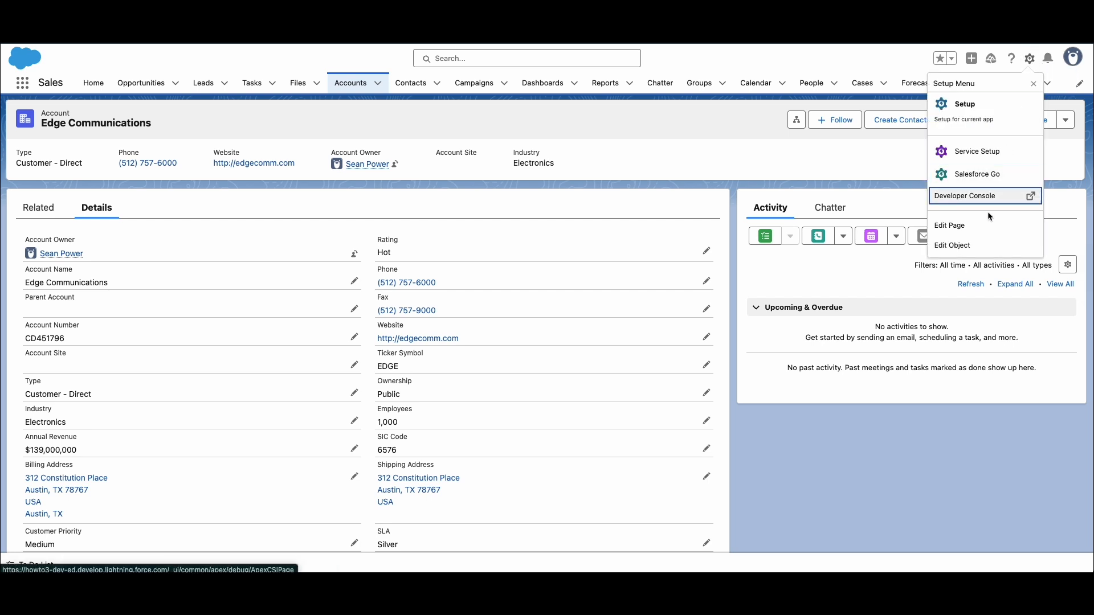
{"action": "left_click", "coordinate": [983, 226]}
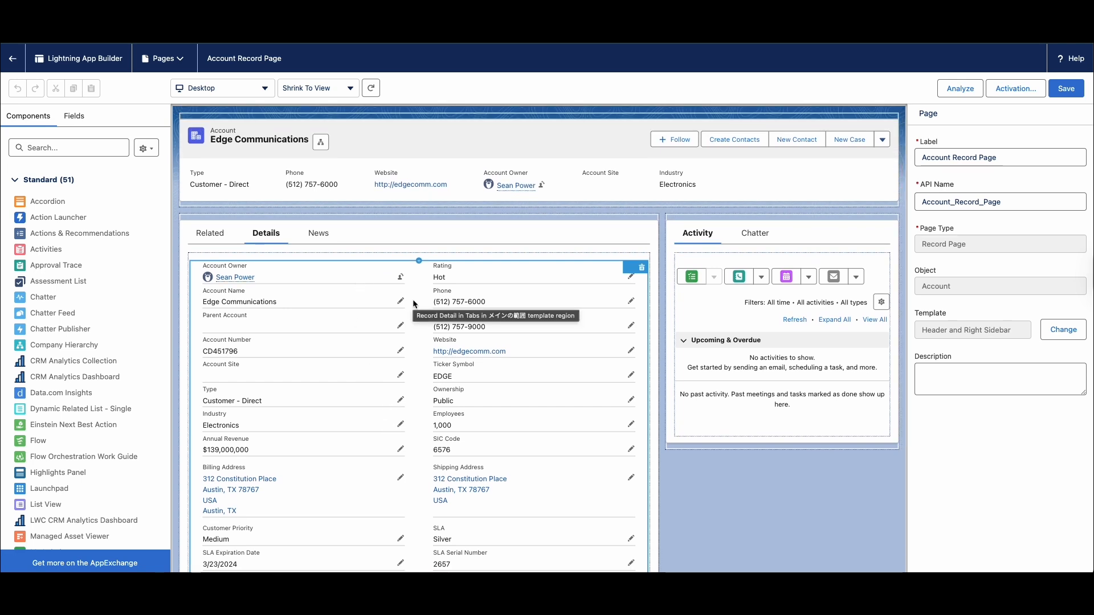
{"action": "left_click", "coordinate": [455, 133]}
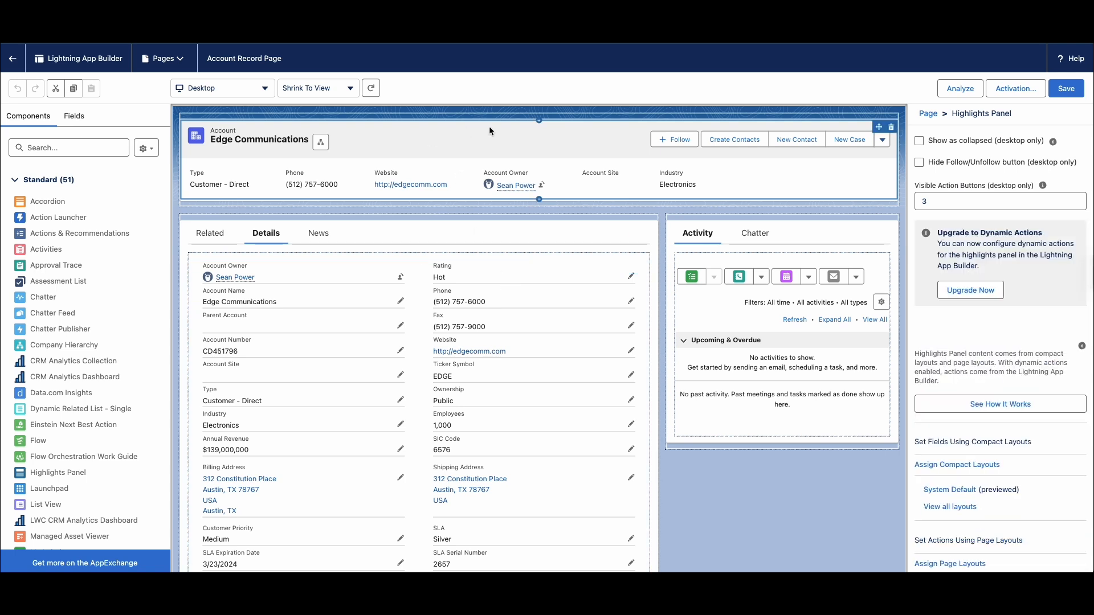
- Upgrade the Highlights Panel to Dynamic Actions by migrating the actions from Account Layout
{"action": "left_click", "coordinate": [982, 292]}
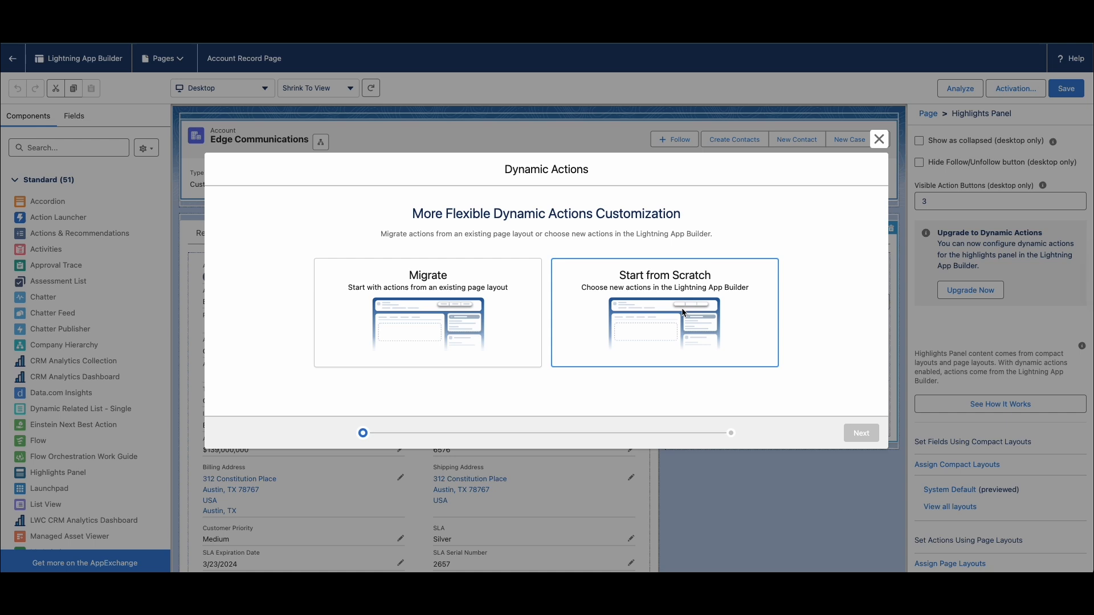
{"action": "left_click", "coordinate": [457, 286]}
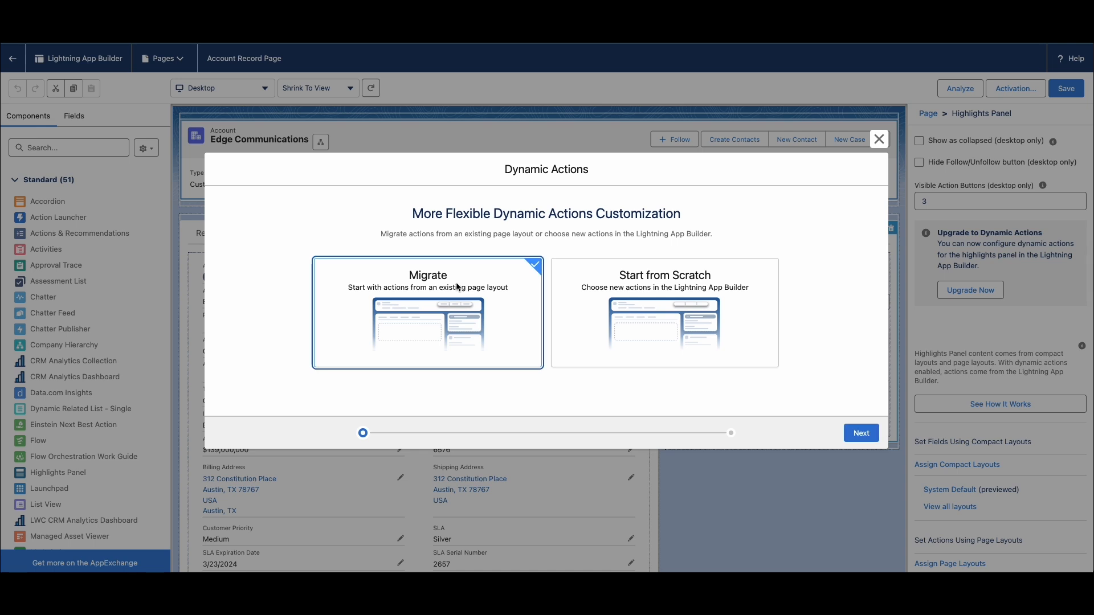
{"action": "left_click", "coordinate": [861, 434]}
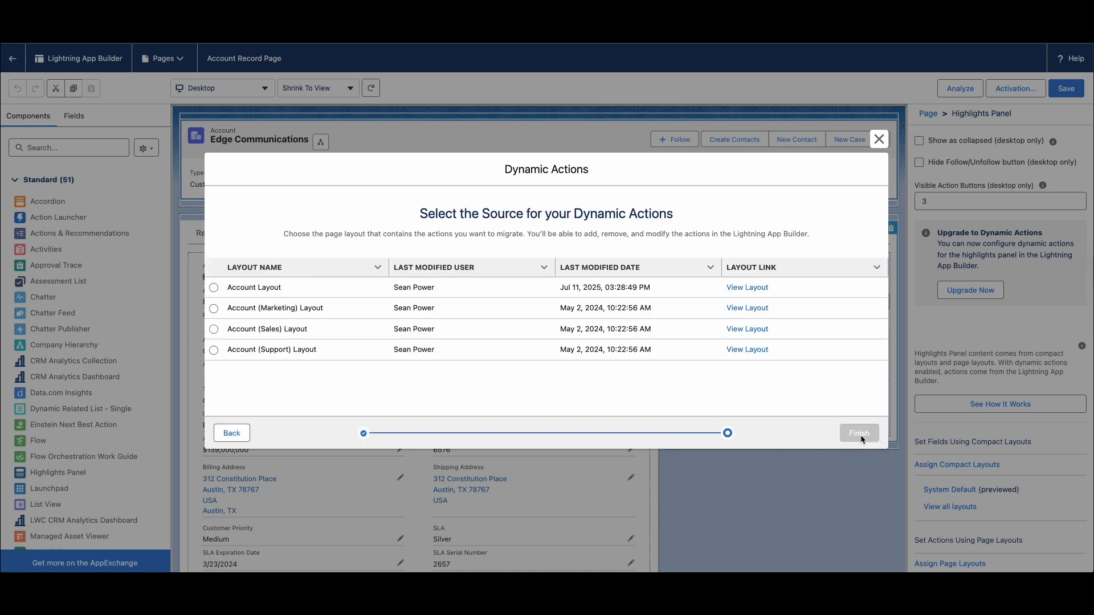
{"action": "left_click", "coordinate": [215, 288]}
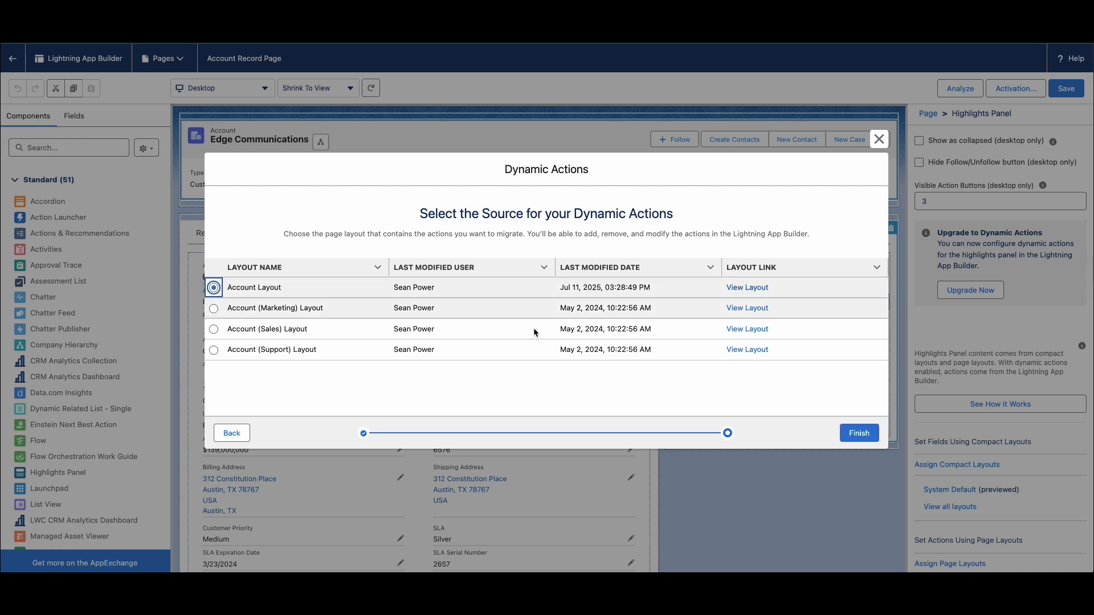
{"action": "left_click", "coordinate": [859, 434]}
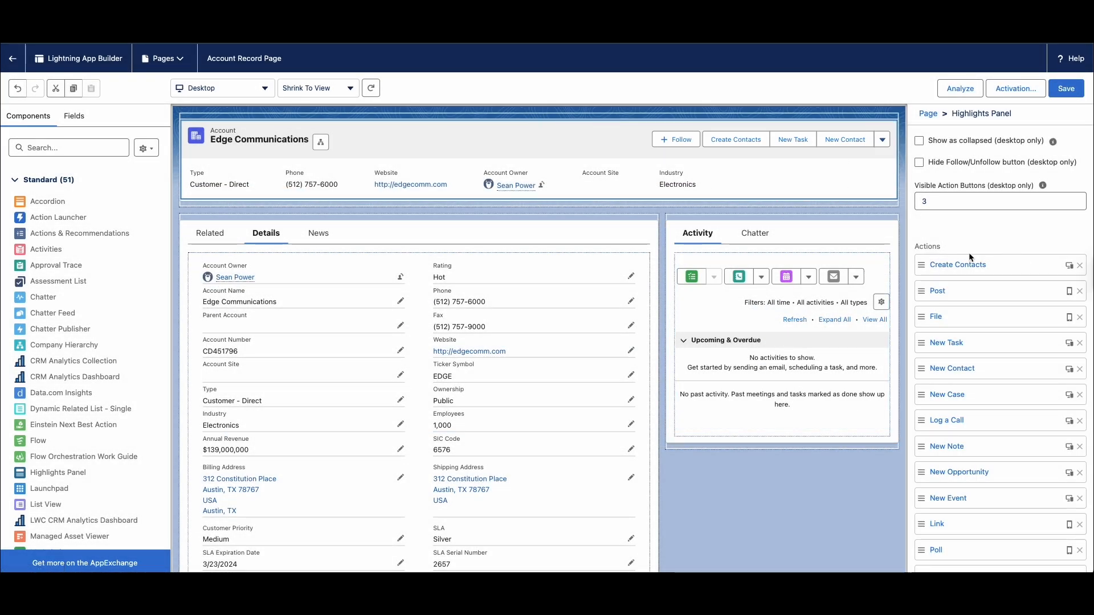
- Reorder the Highlights Panel actions by moving Create Contacts below Post and New Task directly above Create Contacts
{"action": "scroll", "coordinate": [945, 245], "scroll_direction": "down", "scroll_amount": 3}
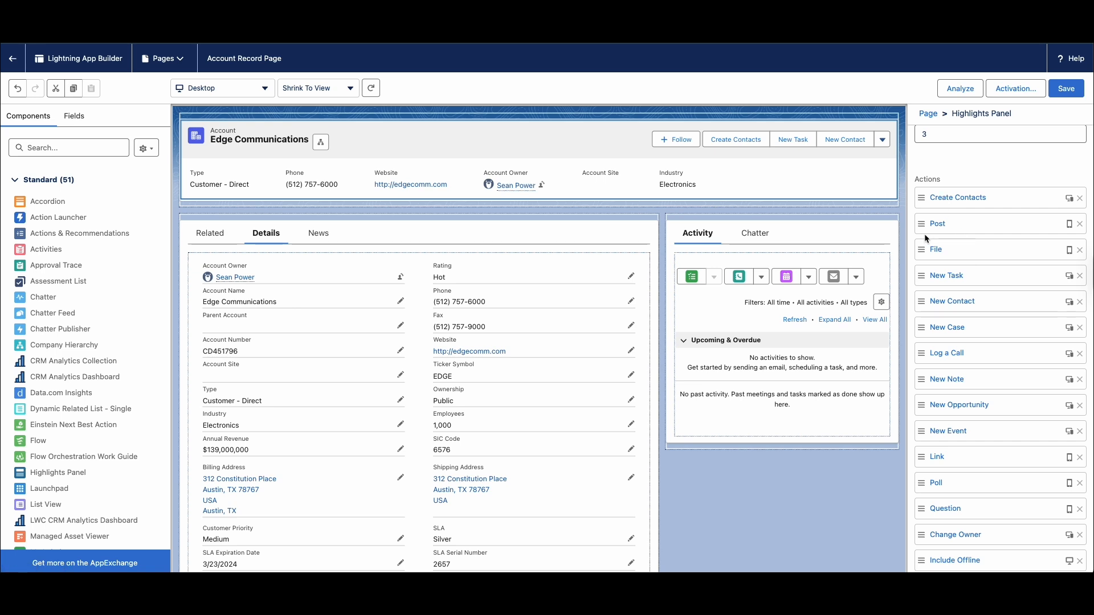
{"action": "left_click_drag", "start_coordinate": [923, 199], "coordinate": [929, 236]}
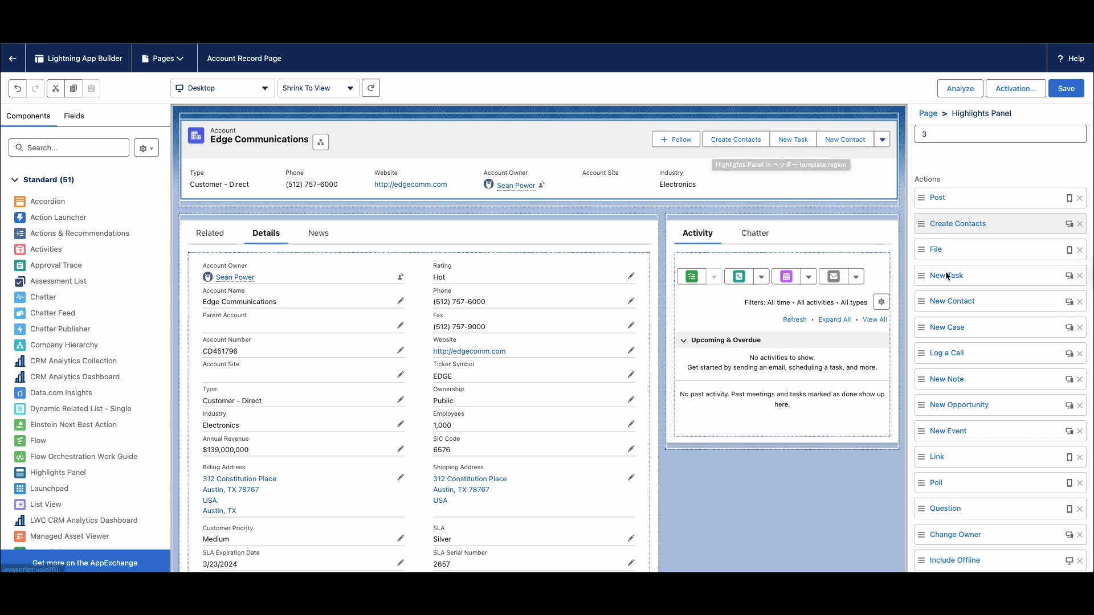
{"action": "left_click_drag", "start_coordinate": [931, 276], "coordinate": [929, 225]}
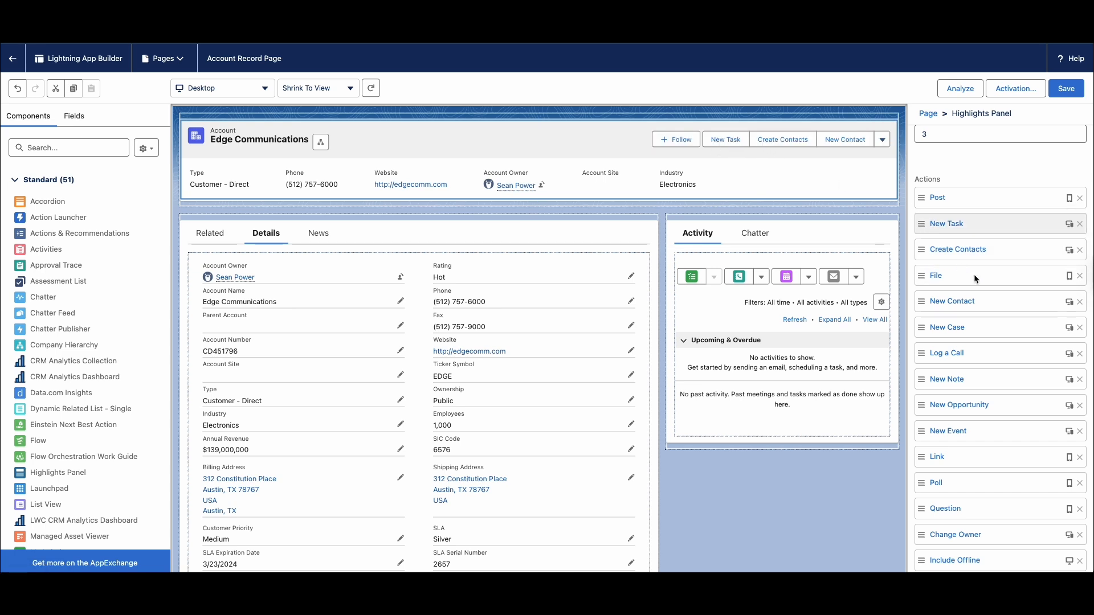
- Remove the New Task, Include Offline, Check for New Data, Submit for Approval and Create Contacts actions from the Highlights Panel
{"action": "left_click", "coordinate": [1080, 224]}
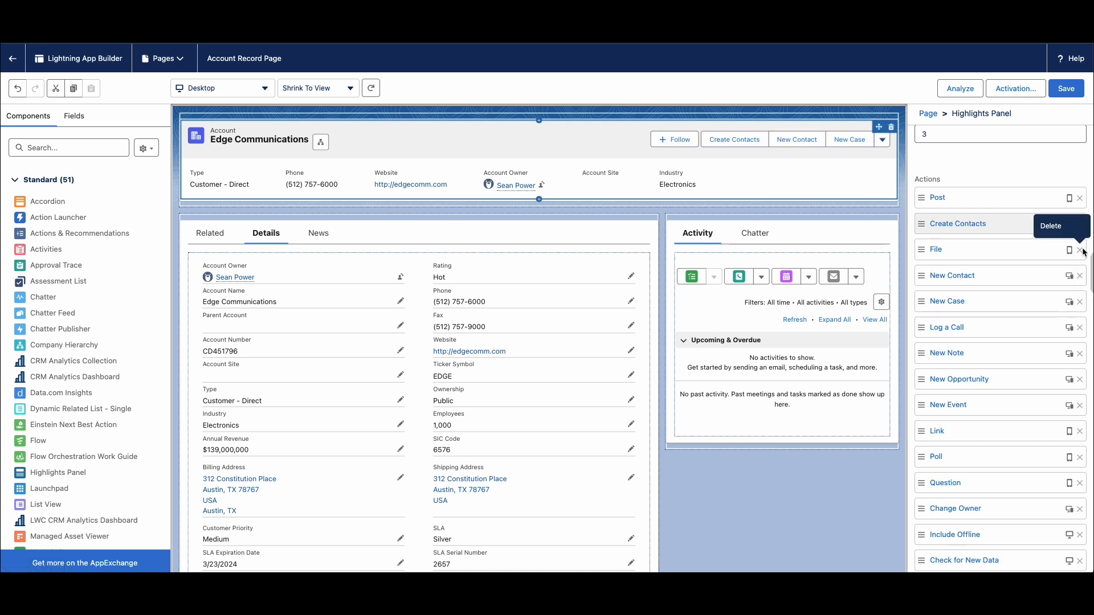
{"action": "scroll", "coordinate": [1081, 329], "scroll_direction": "down", "scroll_amount": 1}
{"action": "scroll", "coordinate": [1081, 330], "scroll_direction": "down", "scroll_amount": 3}
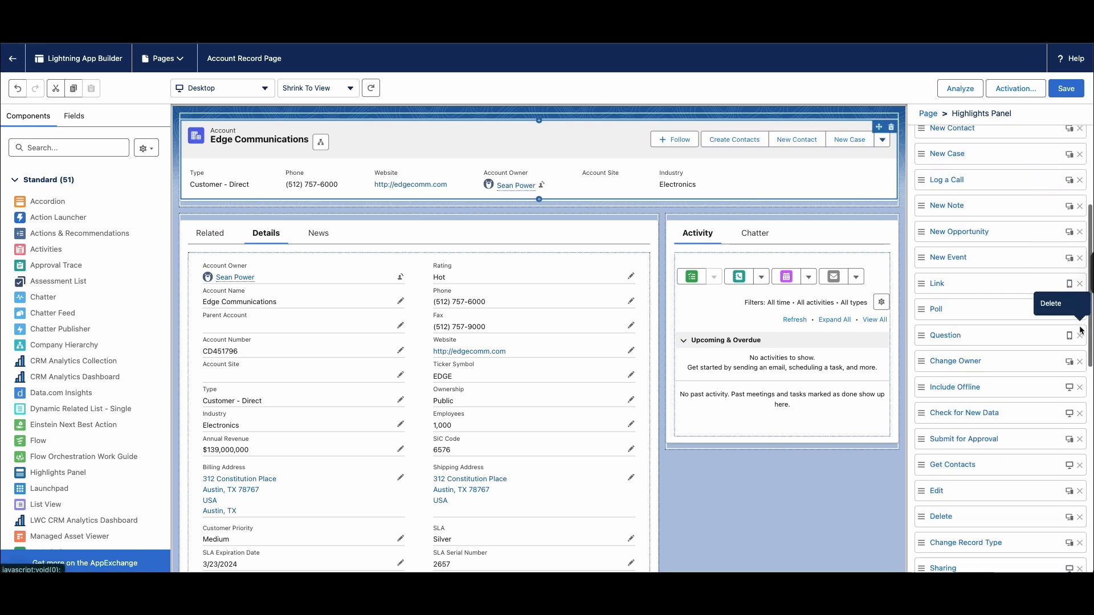
{"action": "left_click", "coordinate": [1081, 369]}
{"action": "left_click", "coordinate": [1080, 369]}
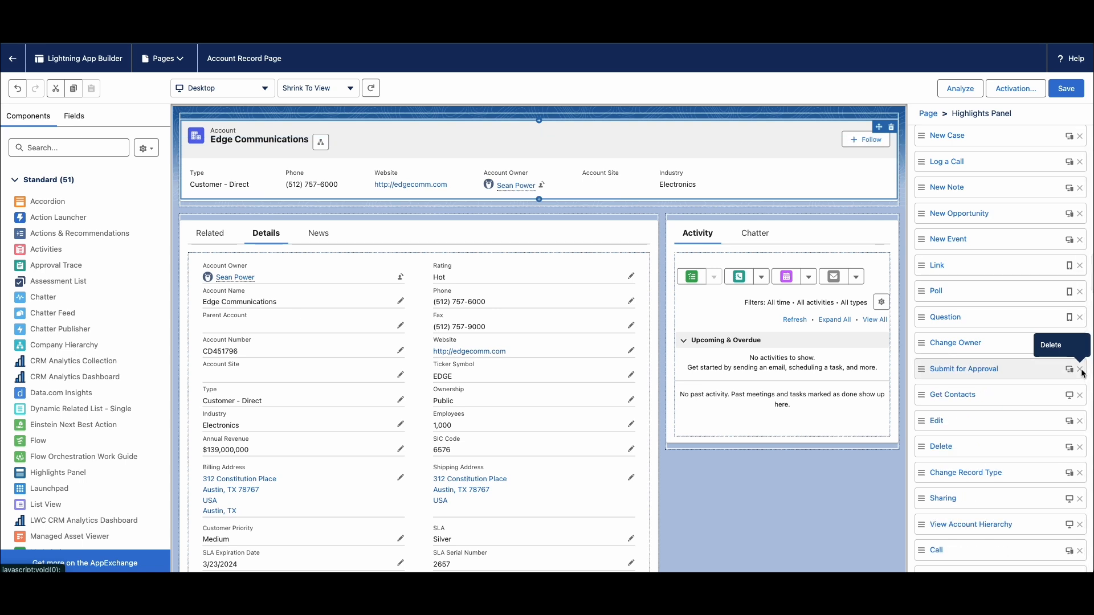
{"action": "left_click", "coordinate": [1080, 369]}
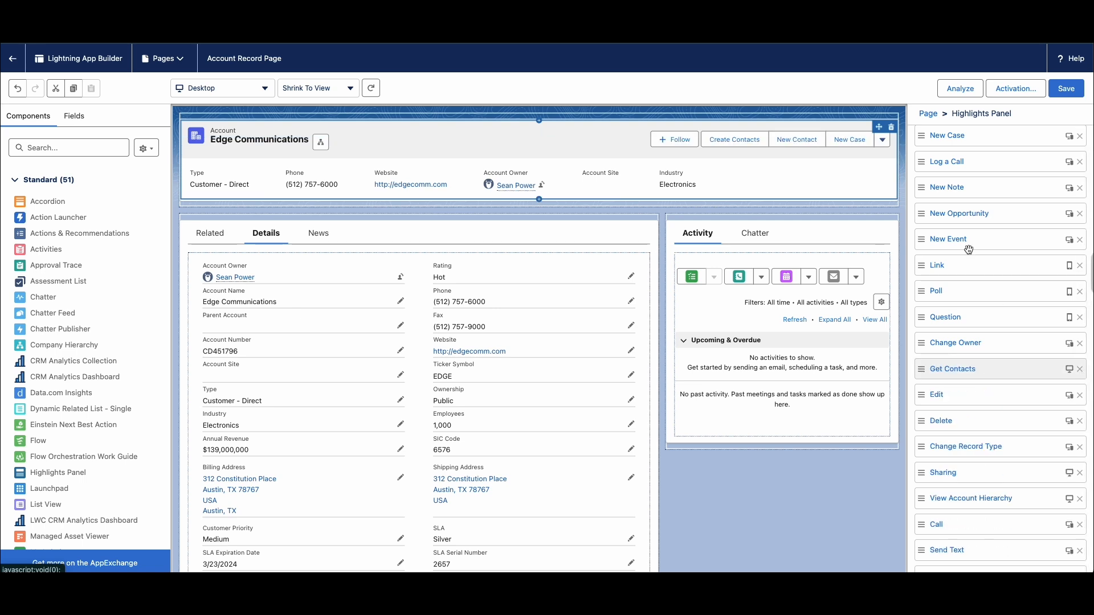
{"action": "scroll", "coordinate": [969, 246], "scroll_direction": "up", "scroll_amount": 5}
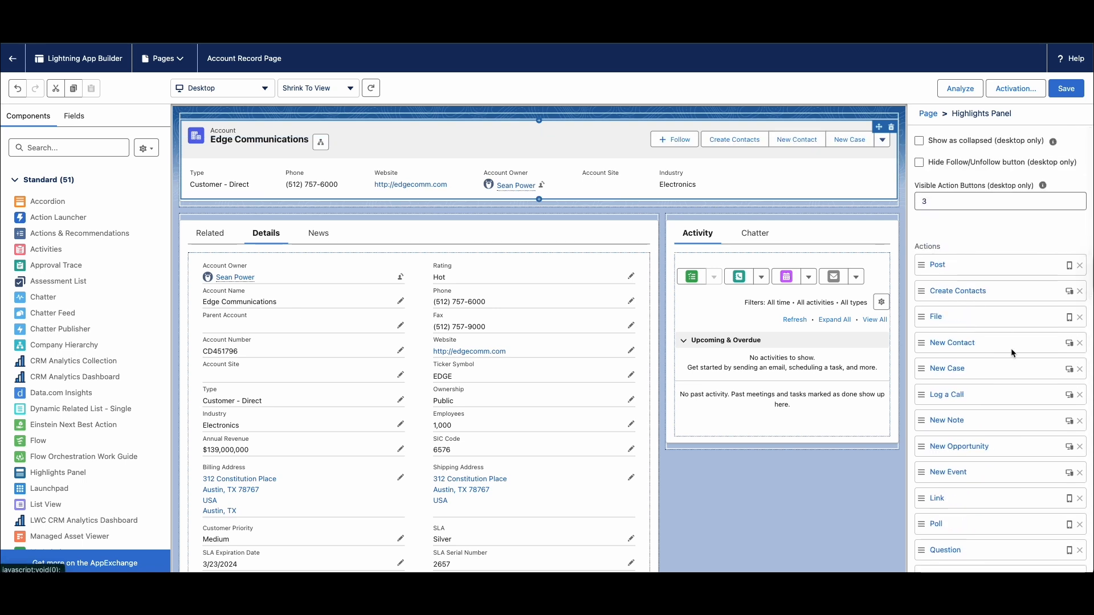
{"action": "left_click", "coordinate": [1080, 292]}
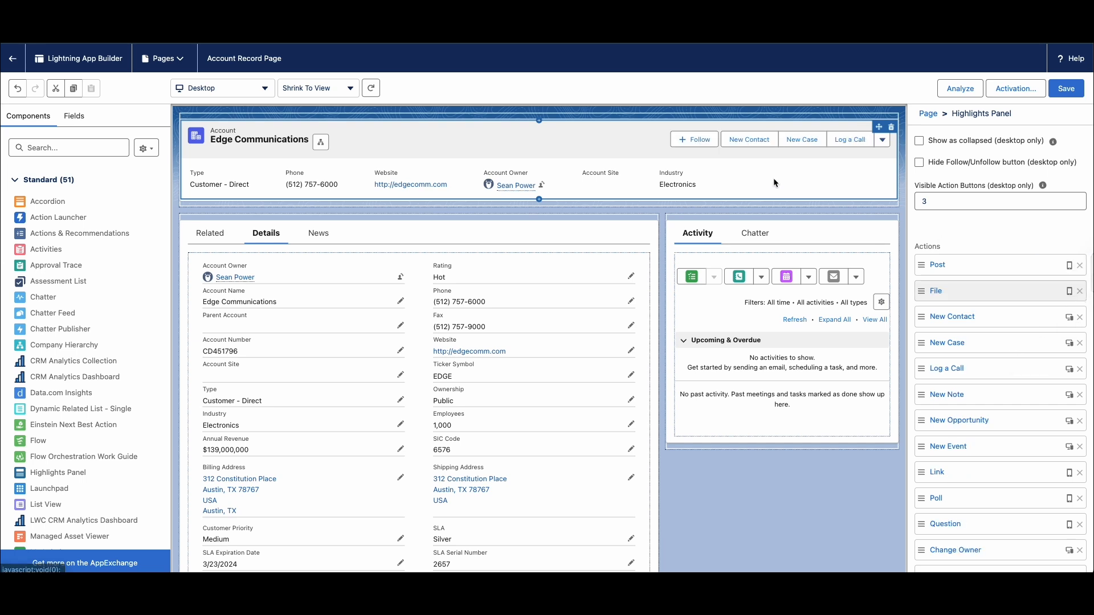
- Upgrade the Record Detail component to Dynamic Forms, migrating its fields and sections from Account Layout
{"action": "left_click", "coordinate": [812, 238]}
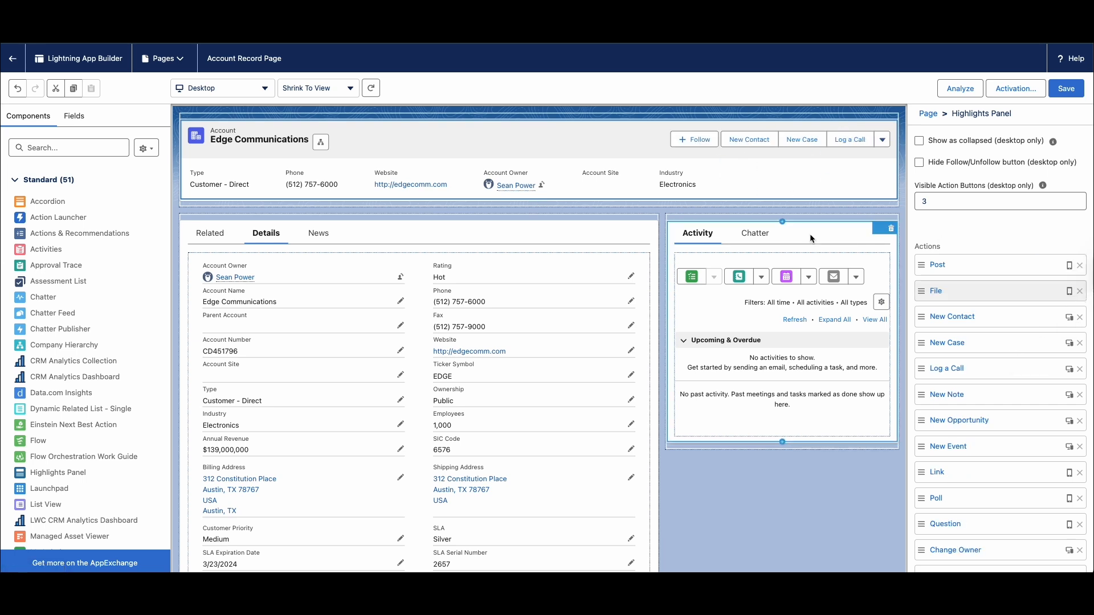
{"action": "left_click", "coordinate": [544, 231]}
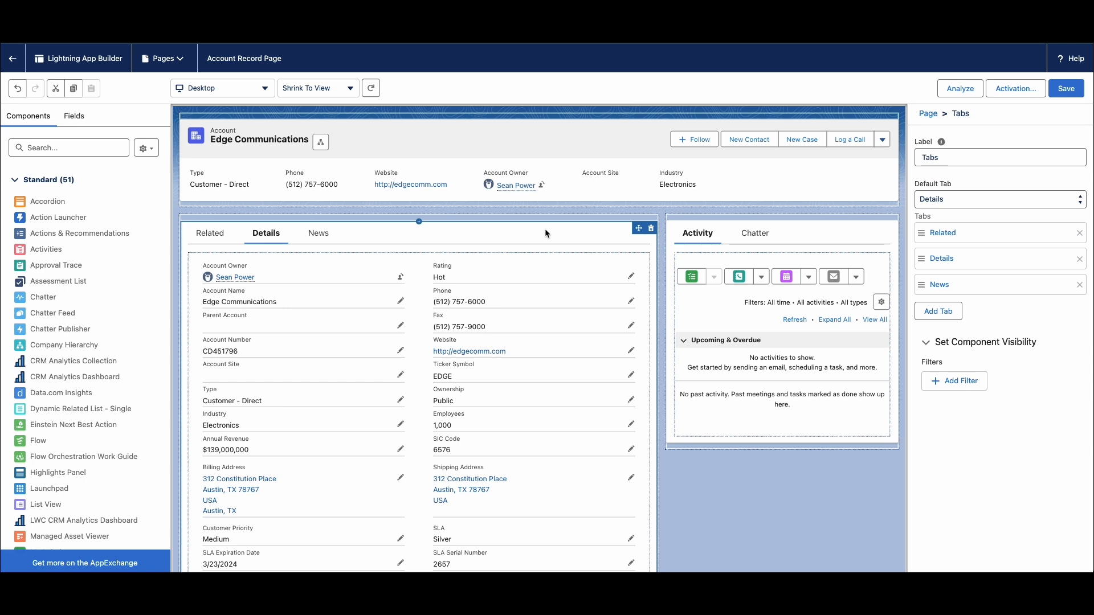
{"action": "left_click", "coordinate": [474, 276]}
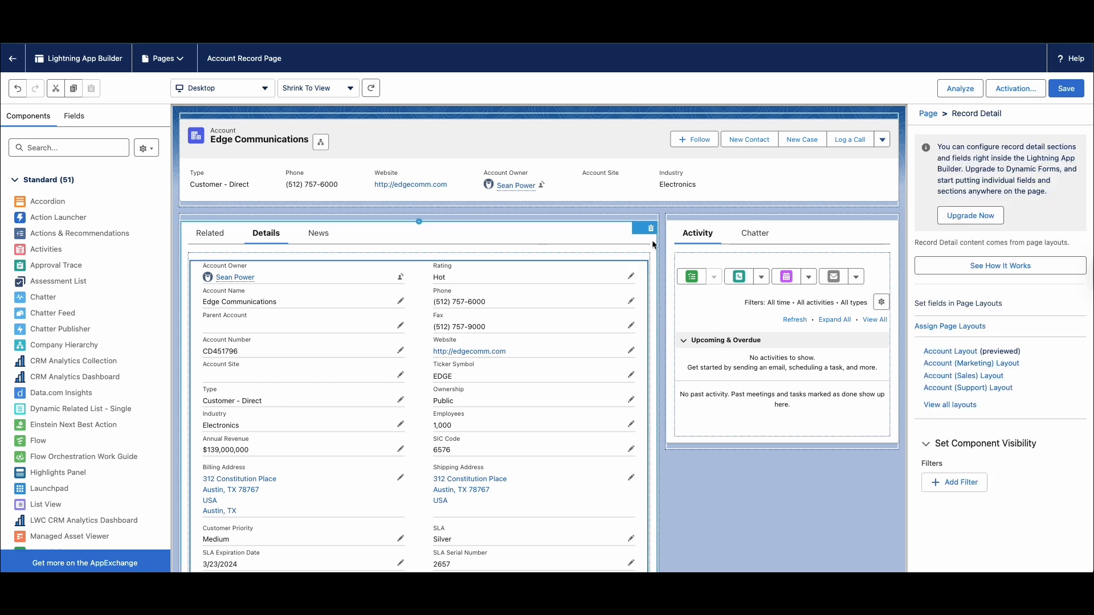
{"action": "scroll", "coordinate": [672, 256], "scroll_direction": "down", "scroll_amount": 1}
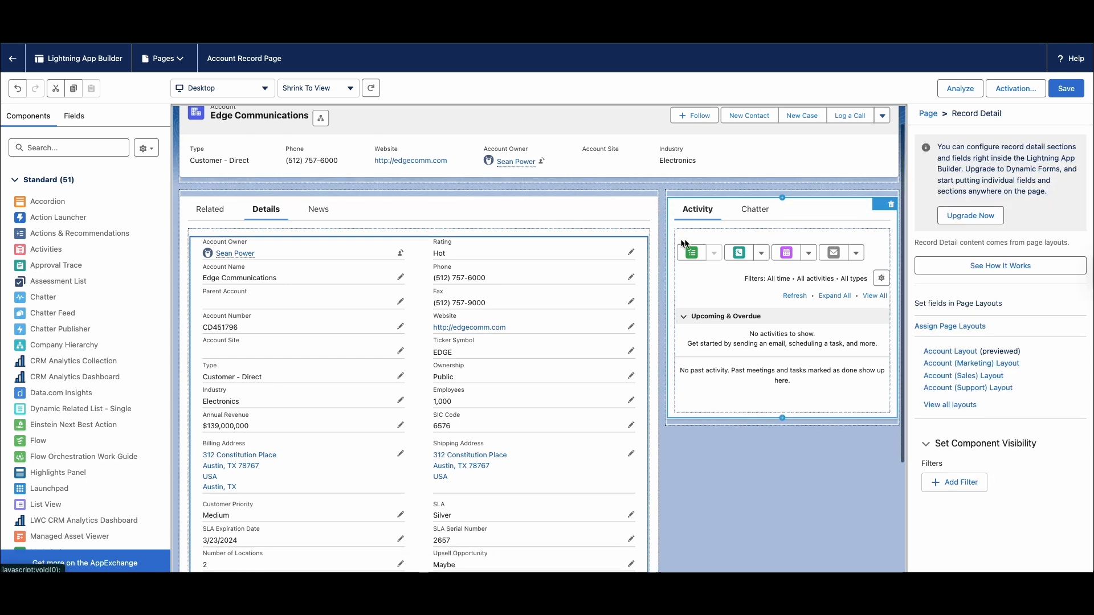
{"action": "left_click", "coordinate": [973, 217]}
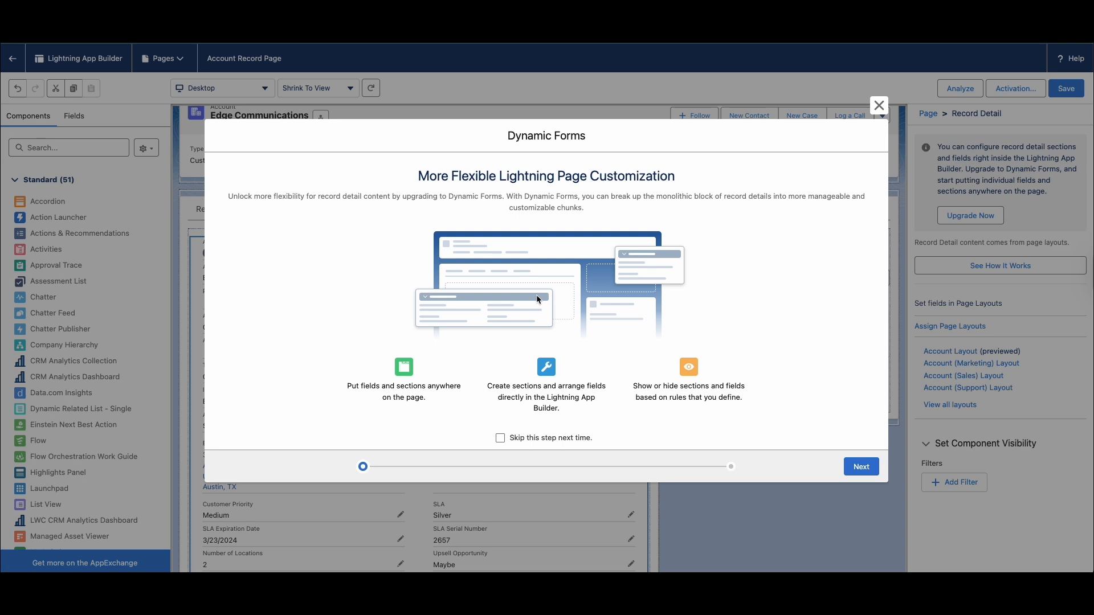
{"action": "left_click", "coordinate": [855, 468]}
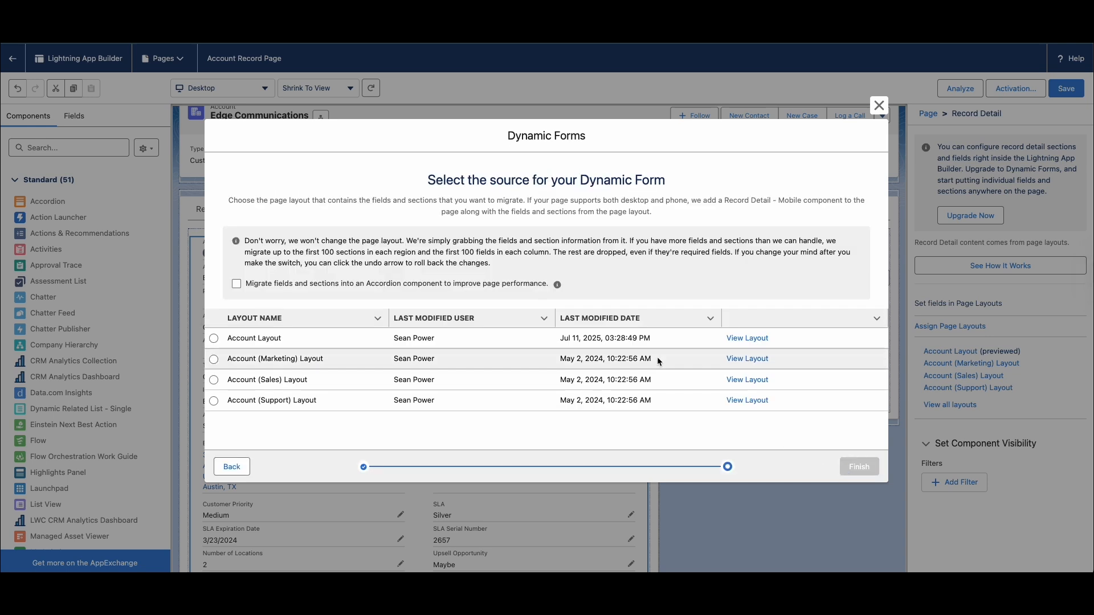
{"action": "left_click", "coordinate": [214, 339]}
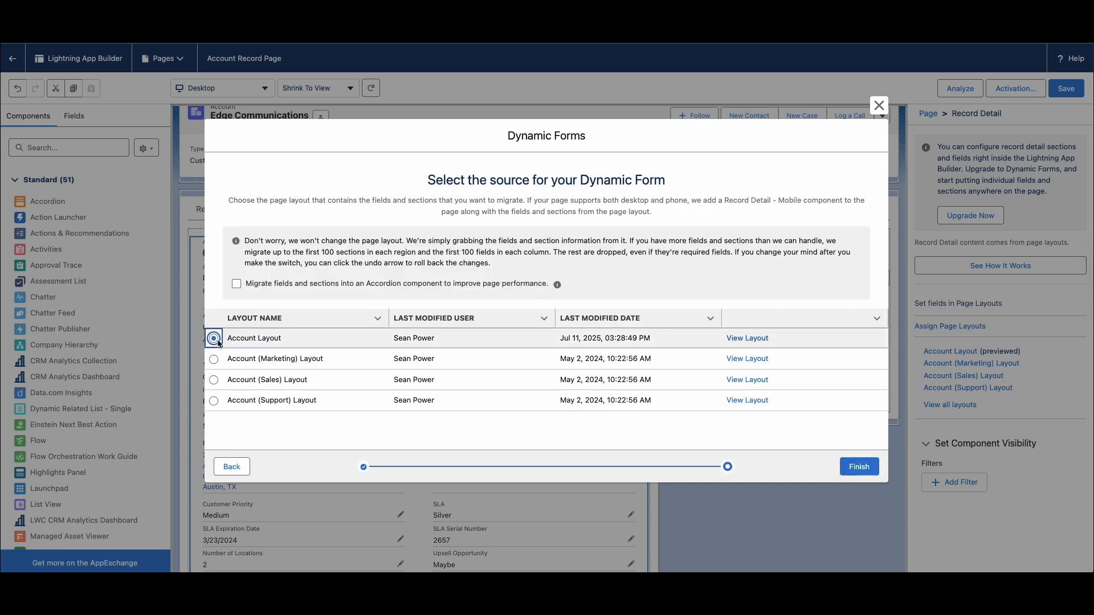
{"action": "left_click", "coordinate": [857, 467]}
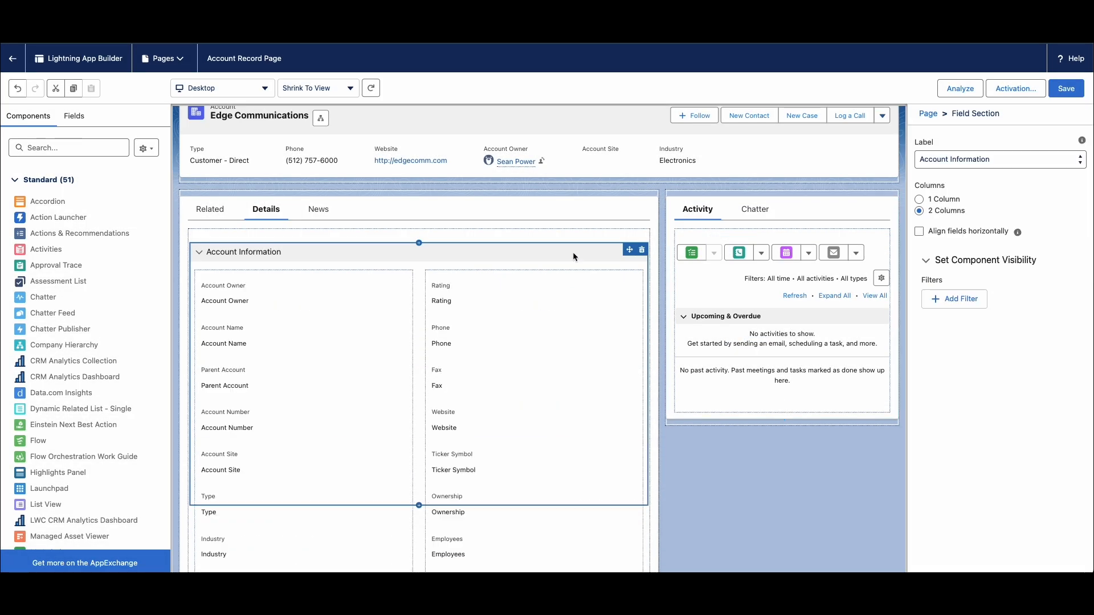
- Move the Account Name field above Account Owner in the Account Information section
{"action": "scroll", "coordinate": [534, 235], "scroll_direction": "down", "scroll_amount": 2}
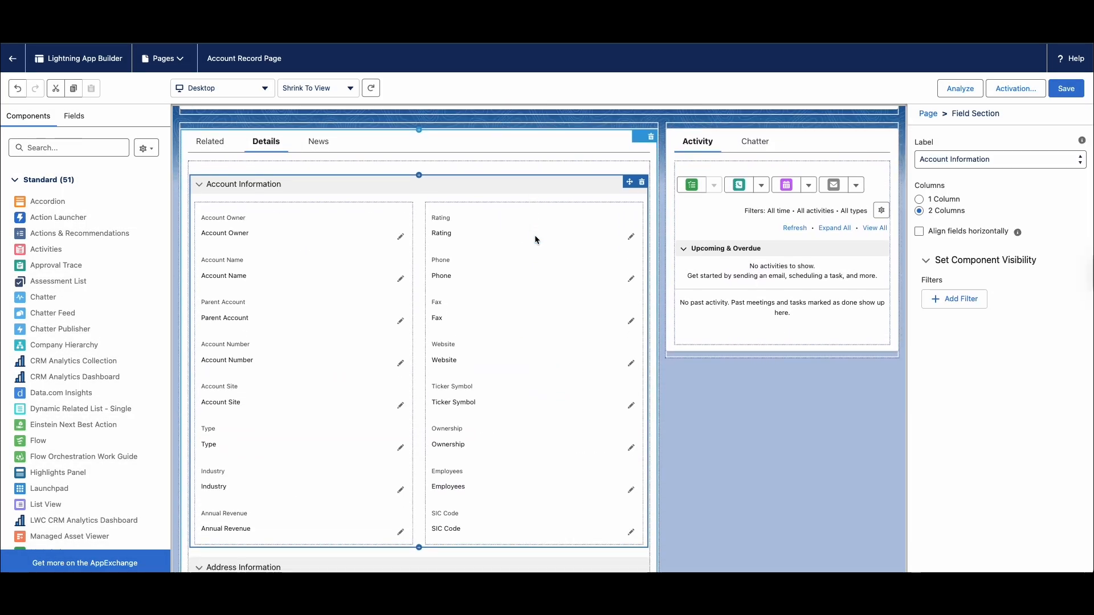
{"action": "scroll", "coordinate": [551, 309], "scroll_direction": "down", "scroll_amount": 1}
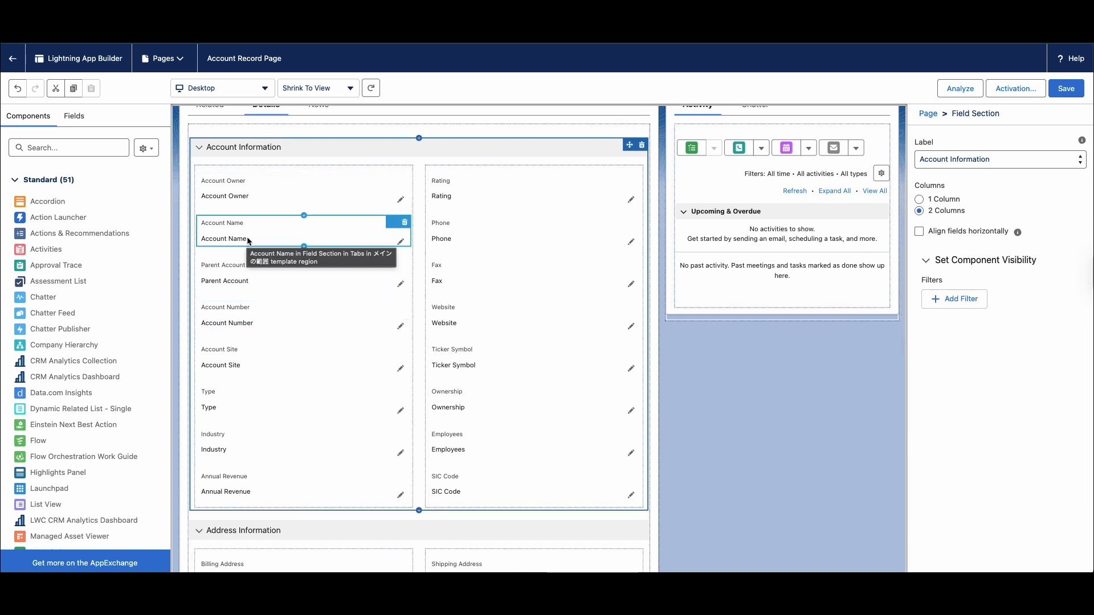
{"action": "left_click_drag", "start_coordinate": [247, 237], "coordinate": [245, 184]}
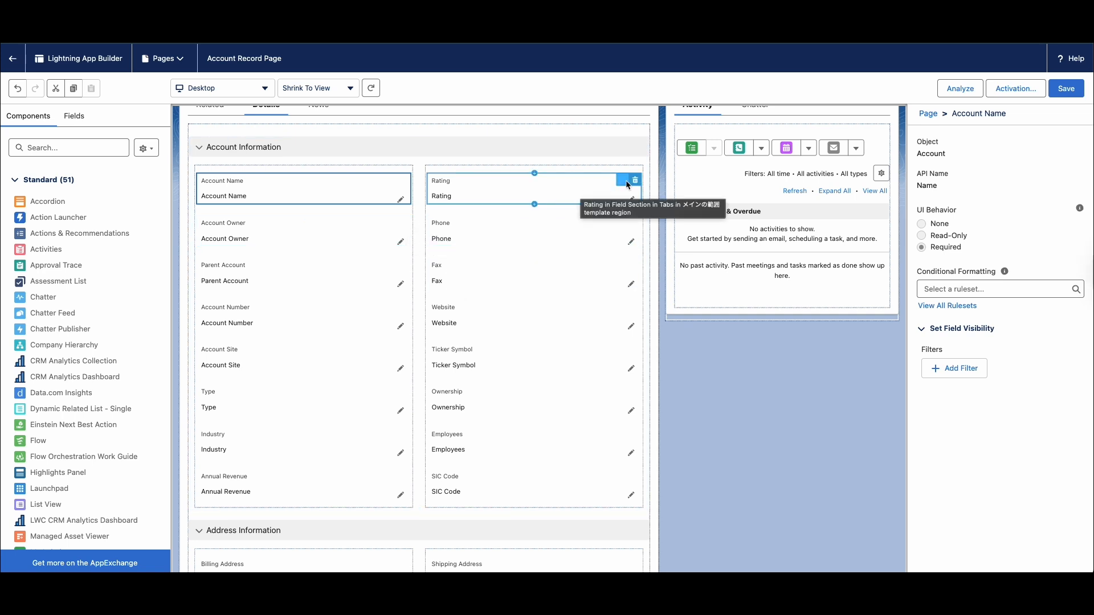
- Delete the Rating, Fax and Ticker Symbol fields from the Account Information section
{"action": "left_click", "coordinate": [635, 182]}
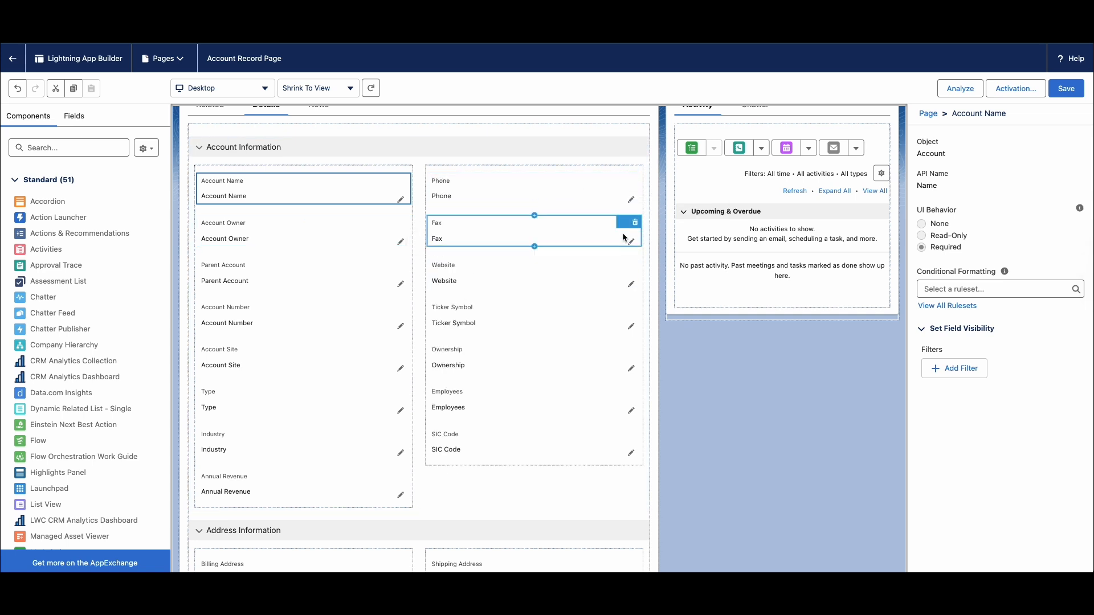
{"action": "left_click", "coordinate": [635, 223]}
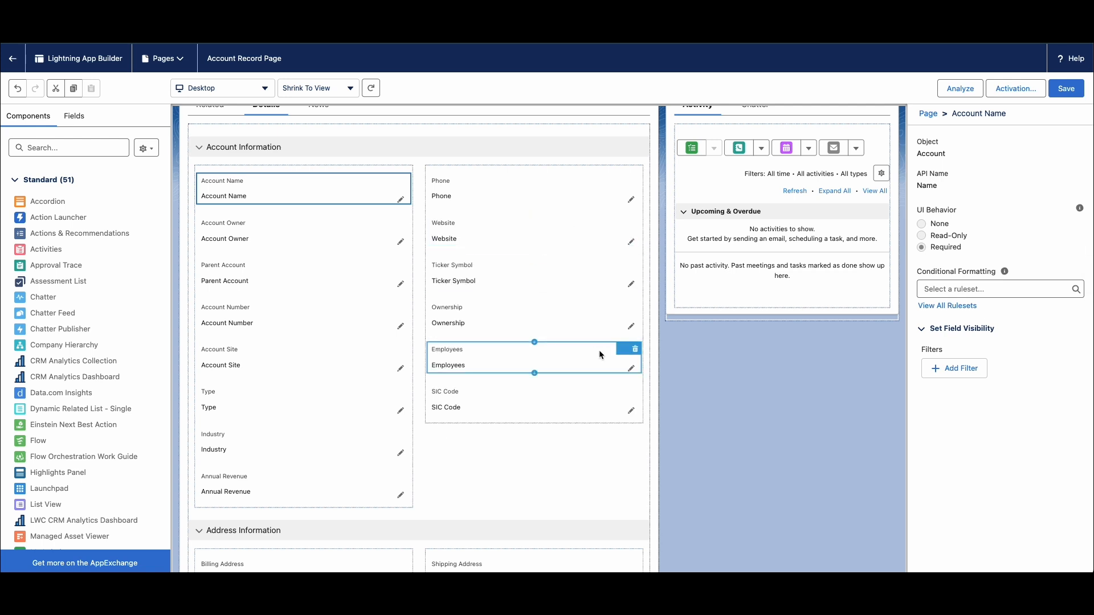
{"action": "left_click", "coordinate": [635, 266]}
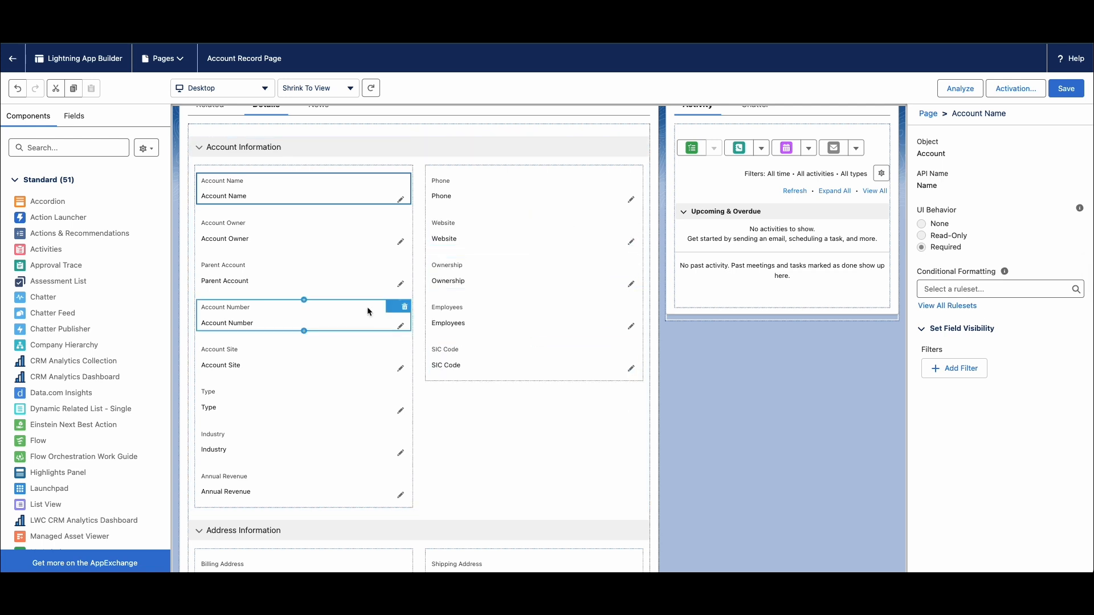
- Add a new Field Section between the Account Information and Address Information sections
{"action": "scroll", "coordinate": [367, 307], "scroll_direction": "down", "scroll_amount": 3}
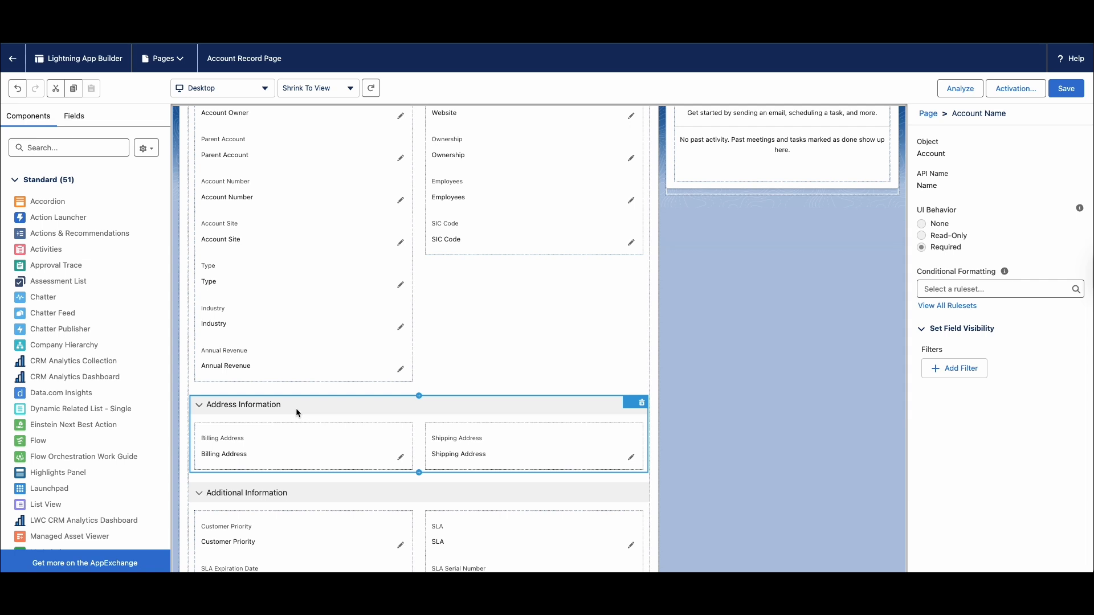
{"action": "left_click", "coordinate": [388, 403]}
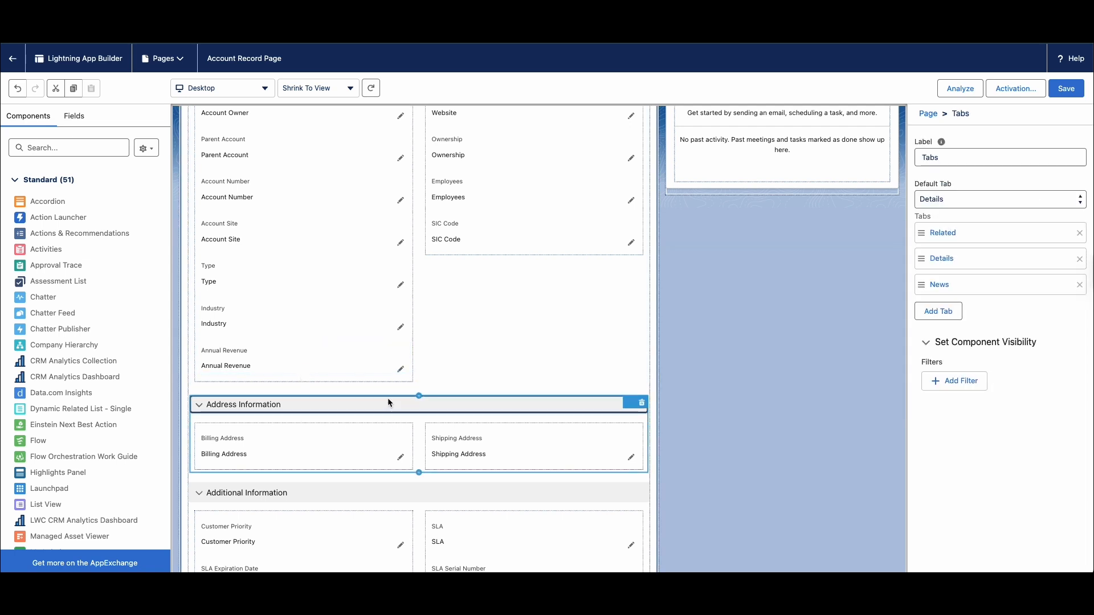
{"action": "left_click", "coordinate": [404, 407]}
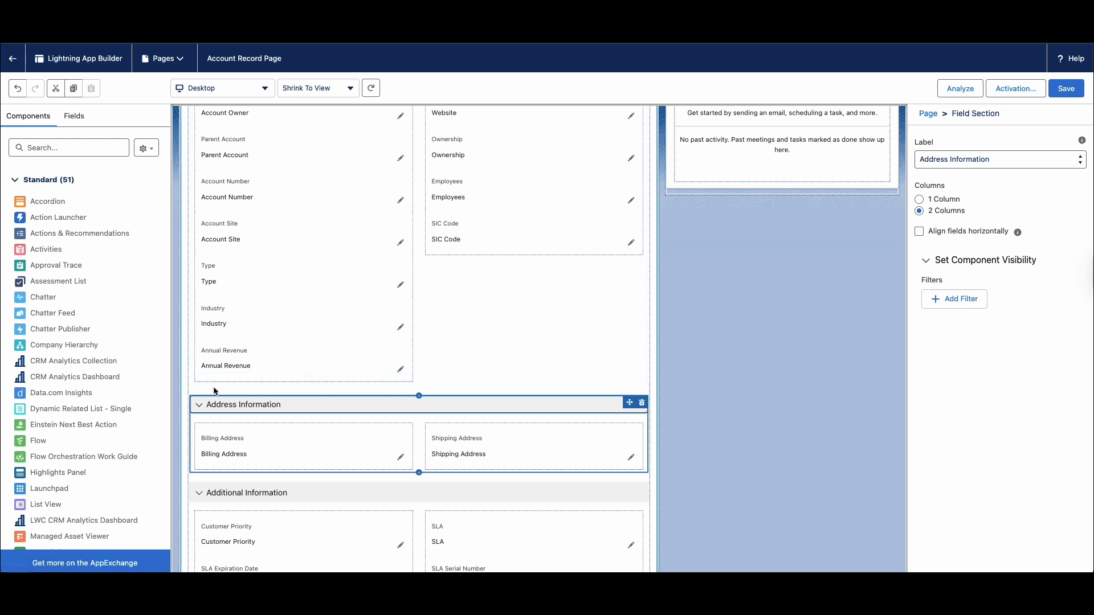
{"action": "left_click", "coordinate": [79, 120]}
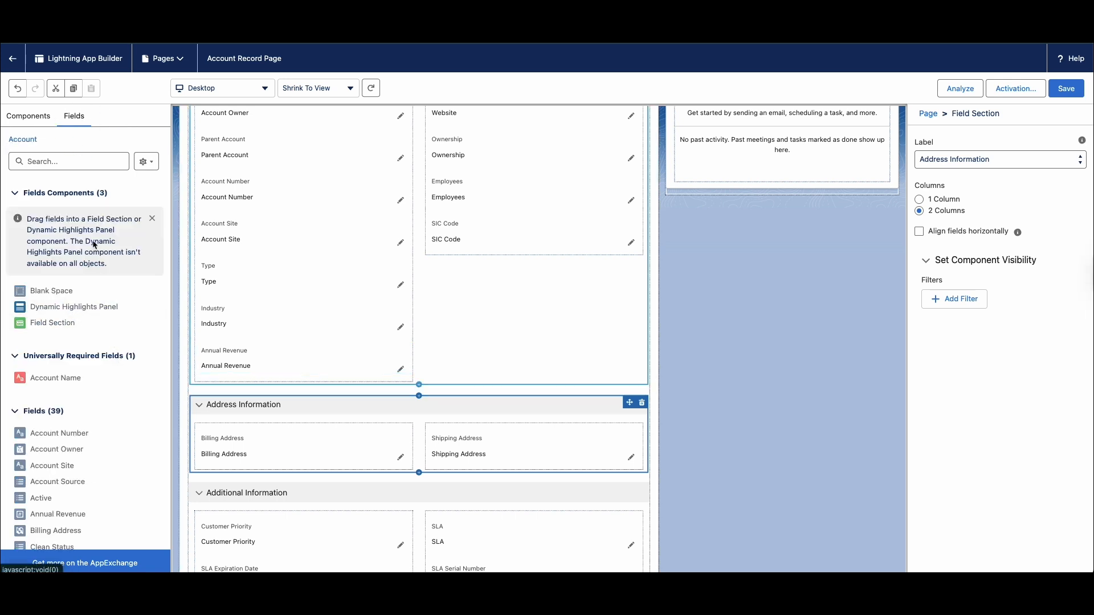
{"action": "left_click_drag", "start_coordinate": [40, 324], "coordinate": [243, 392]}
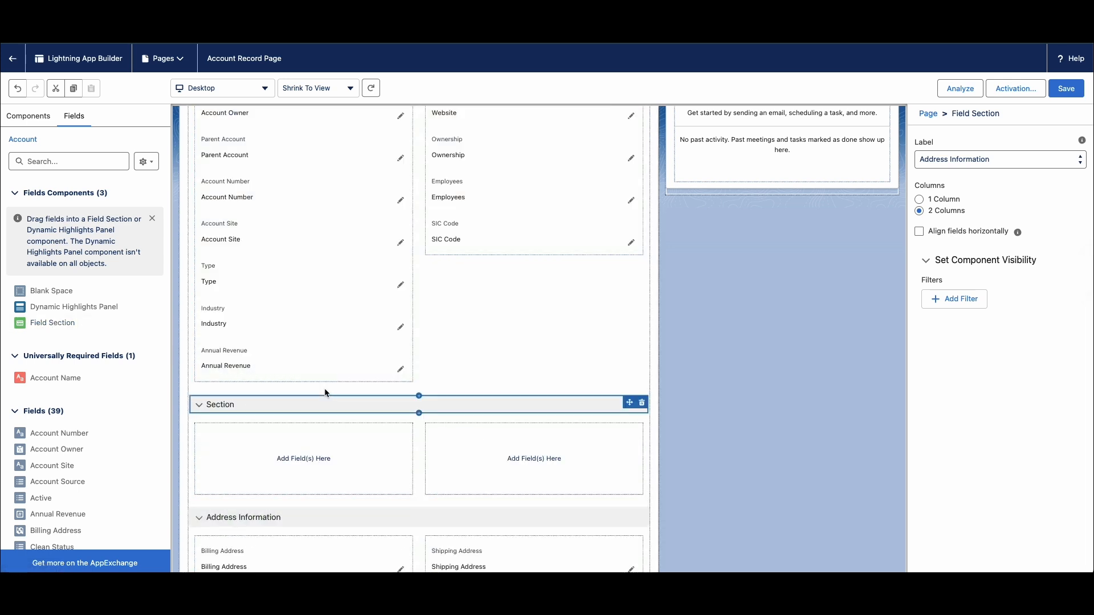
- Label the new field section Billing Address and set it to 1 Column
{"action": "scroll", "coordinate": [285, 370], "scroll_direction": "down", "scroll_amount": 1}
{"action": "left_click", "coordinate": [228, 500]}
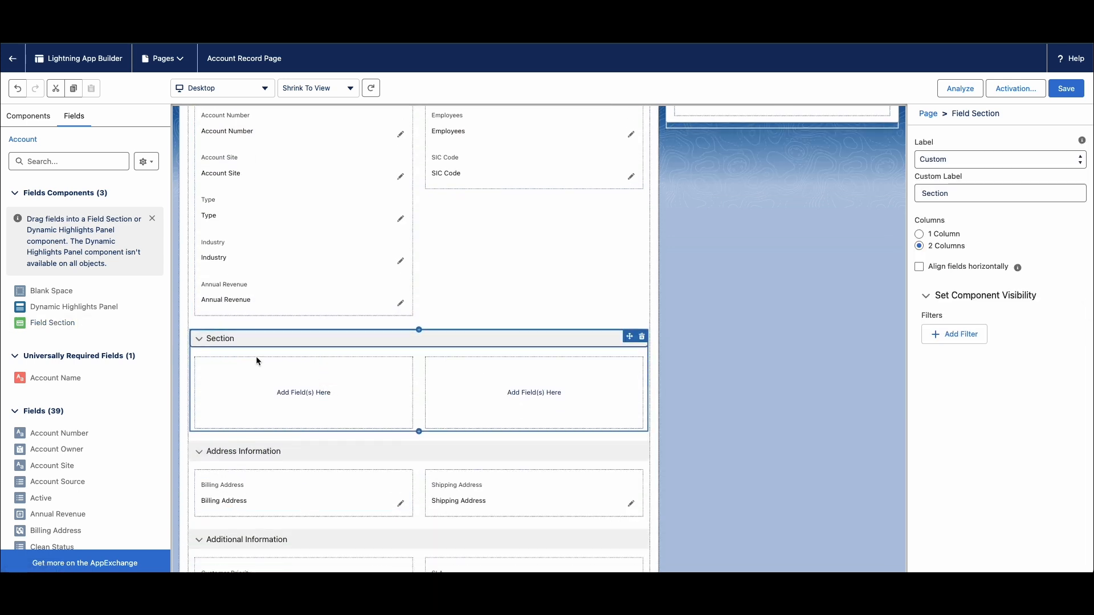
{"action": "left_click", "coordinate": [471, 338]}
{"action": "left_click", "coordinate": [431, 341]}
{"action": "double_click", "coordinate": [988, 197]}
{"action": "type", "text": "Billing Address"}
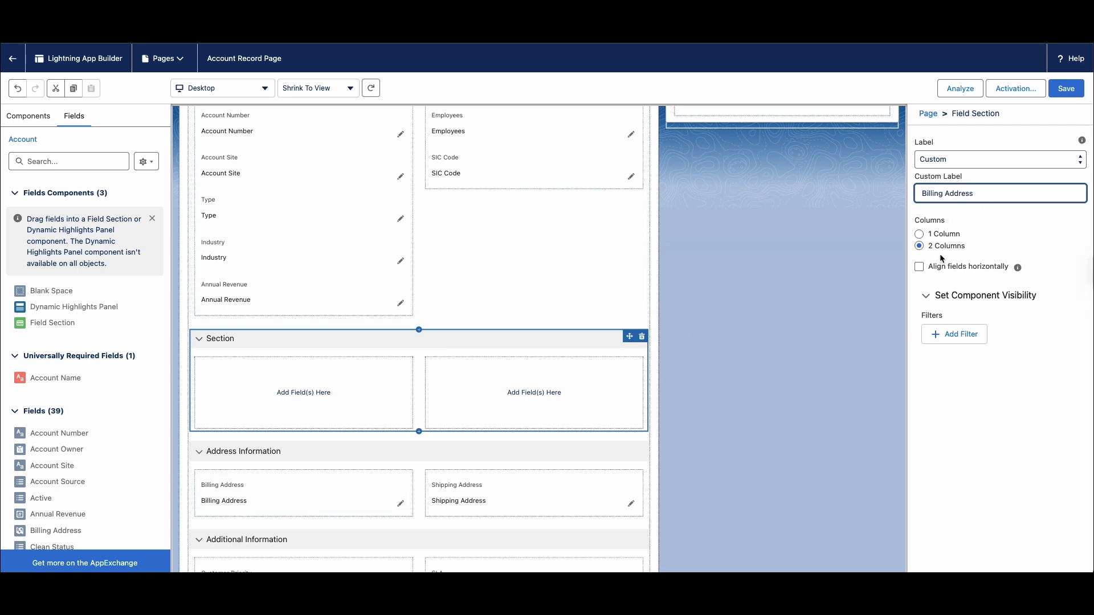
{"action": "left_click", "coordinate": [920, 234]}
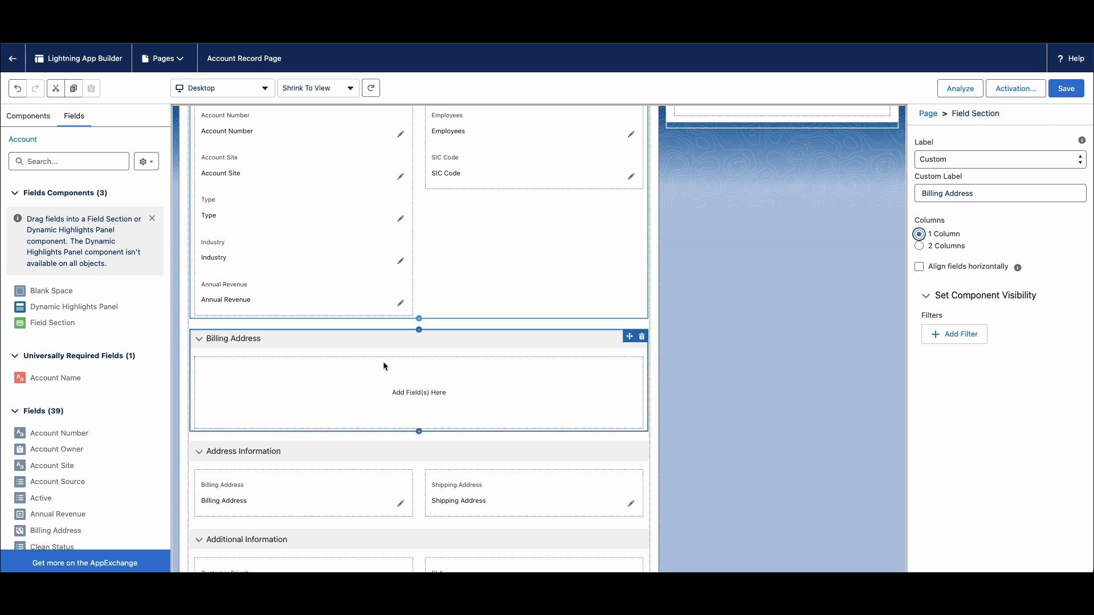
- Move the Billing Address field into the Billing Address section and delete the Address Information section
{"action": "left_click_drag", "start_coordinate": [292, 498], "coordinate": [343, 382]}
{"action": "scroll", "coordinate": [365, 410], "scroll_direction": "down", "scroll_amount": 1}
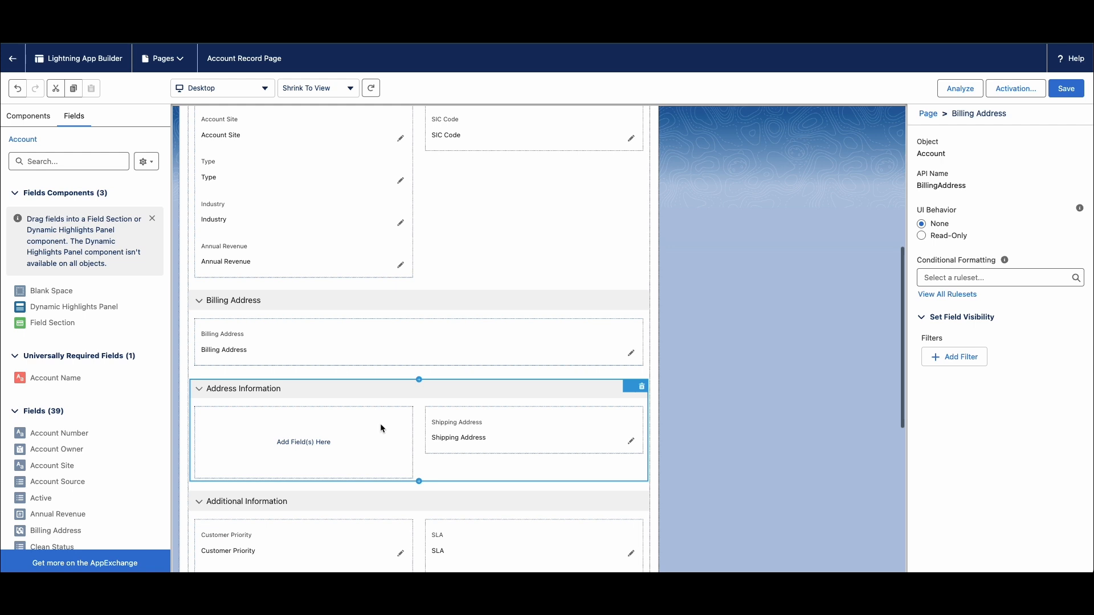
{"action": "left_click", "coordinate": [381, 425]}
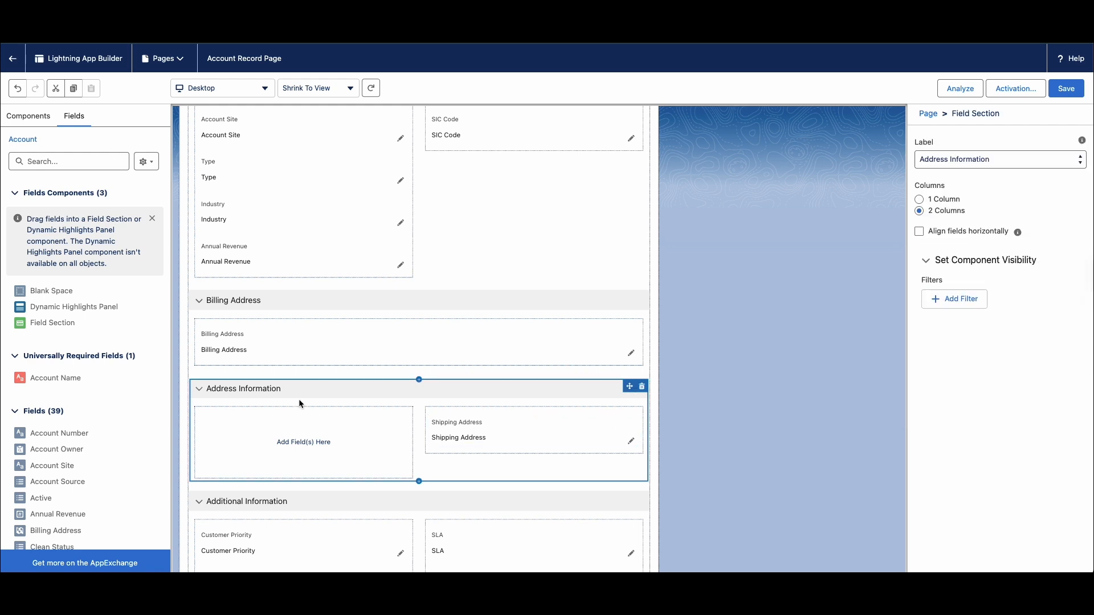
{"action": "left_click", "coordinate": [643, 387]}
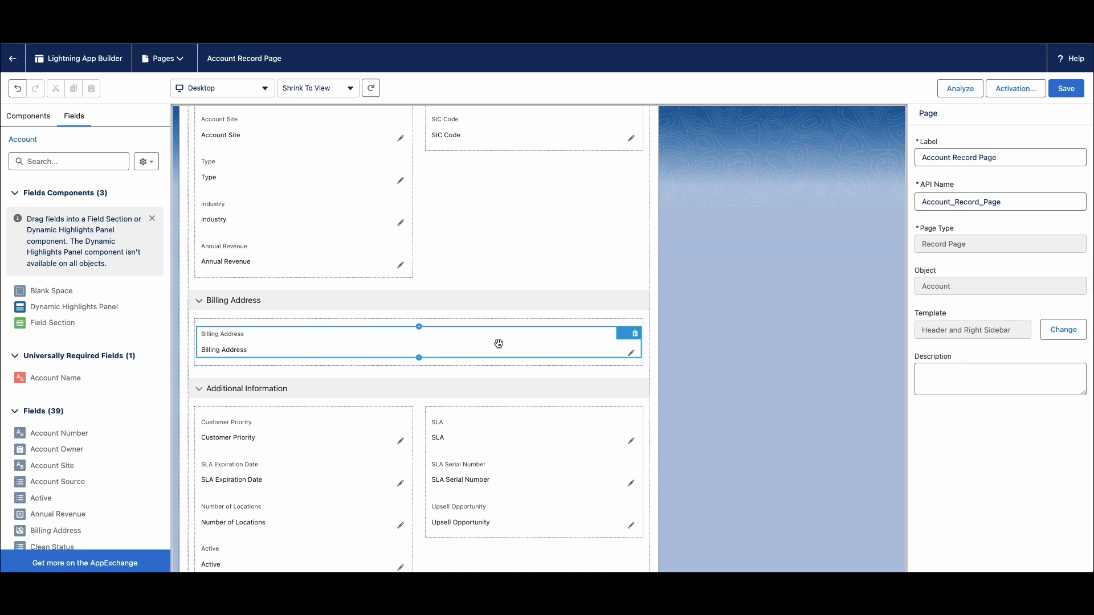
{"action": "scroll", "coordinate": [499, 344], "scroll_direction": "up", "scroll_amount": 2}
{"action": "scroll", "coordinate": [498, 346], "scroll_direction": "up", "scroll_amount": 2}
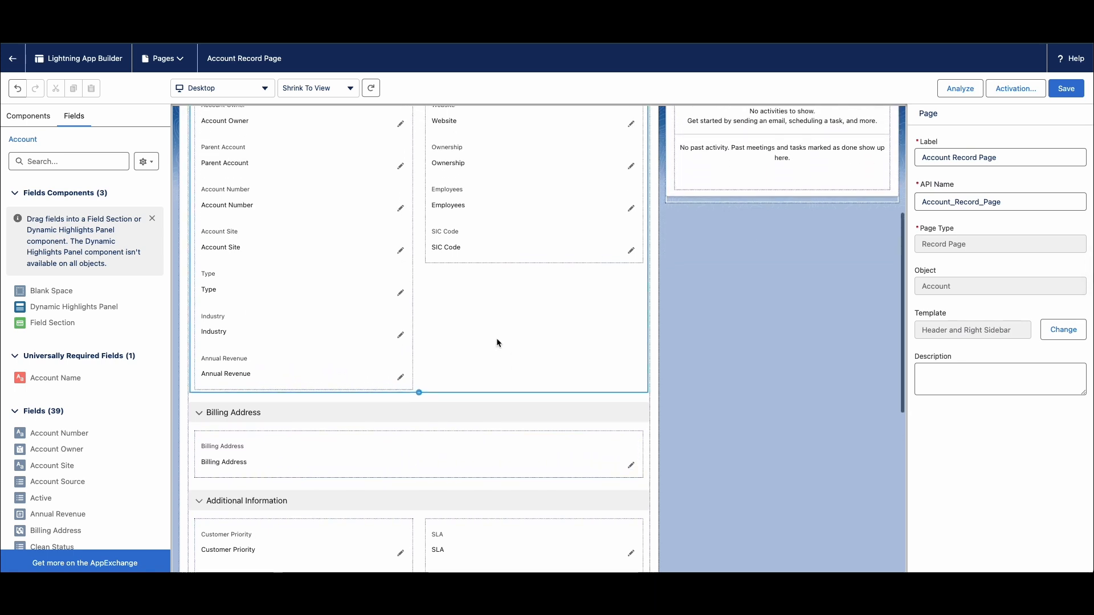
{"action": "left_click", "coordinate": [302, 289]}
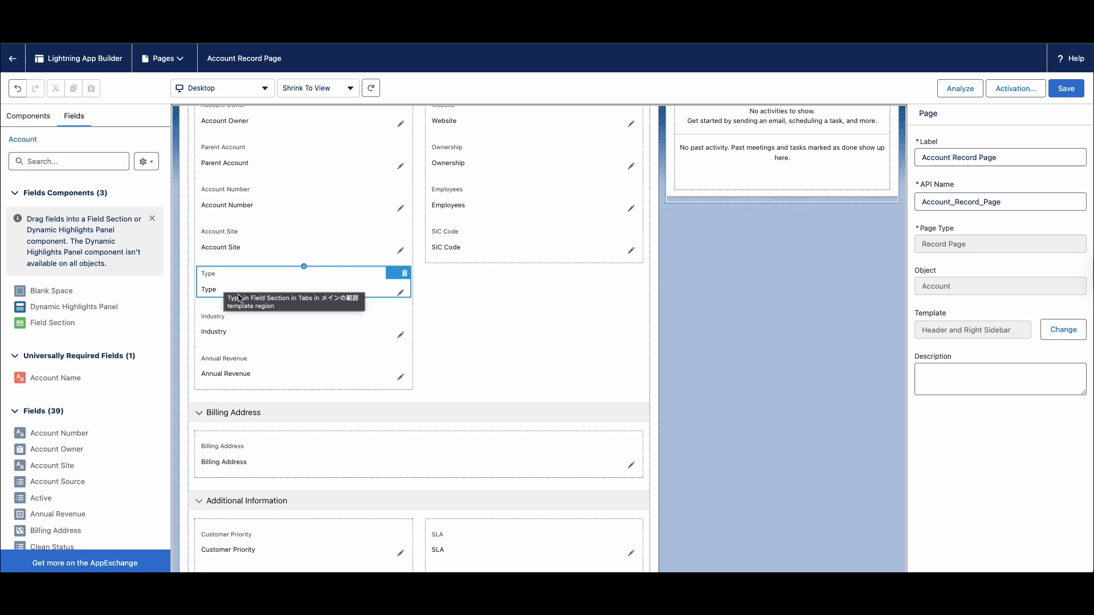
{"action": "scroll", "coordinate": [252, 313], "scroll_direction": "up", "scroll_amount": 2}
{"action": "left_click", "coordinate": [227, 251]}
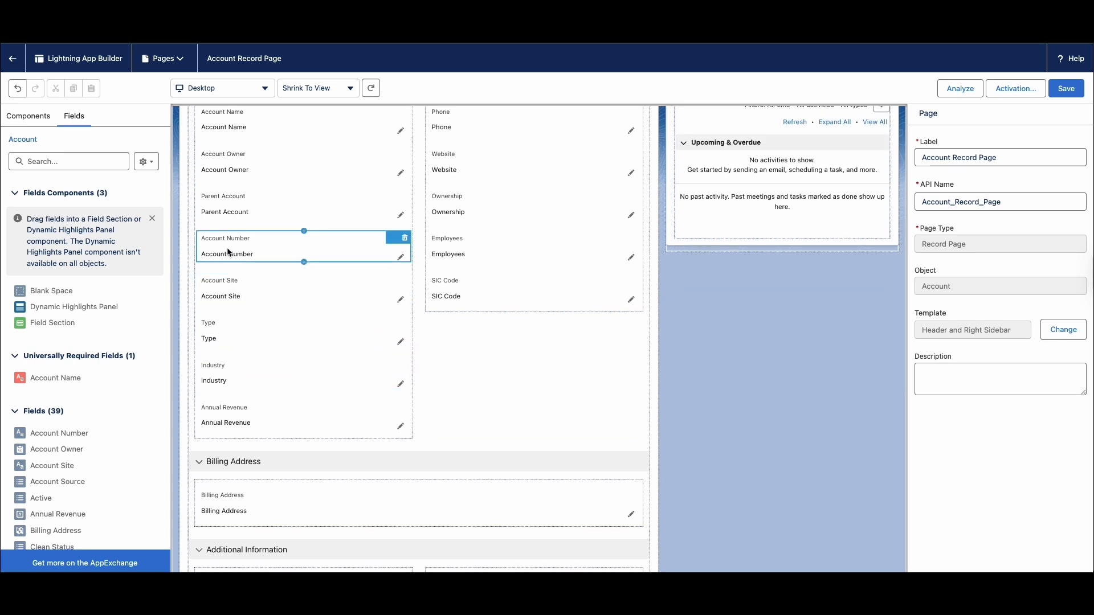
{"action": "left_click", "coordinate": [245, 295]}
{"action": "left_click", "coordinate": [253, 334]}
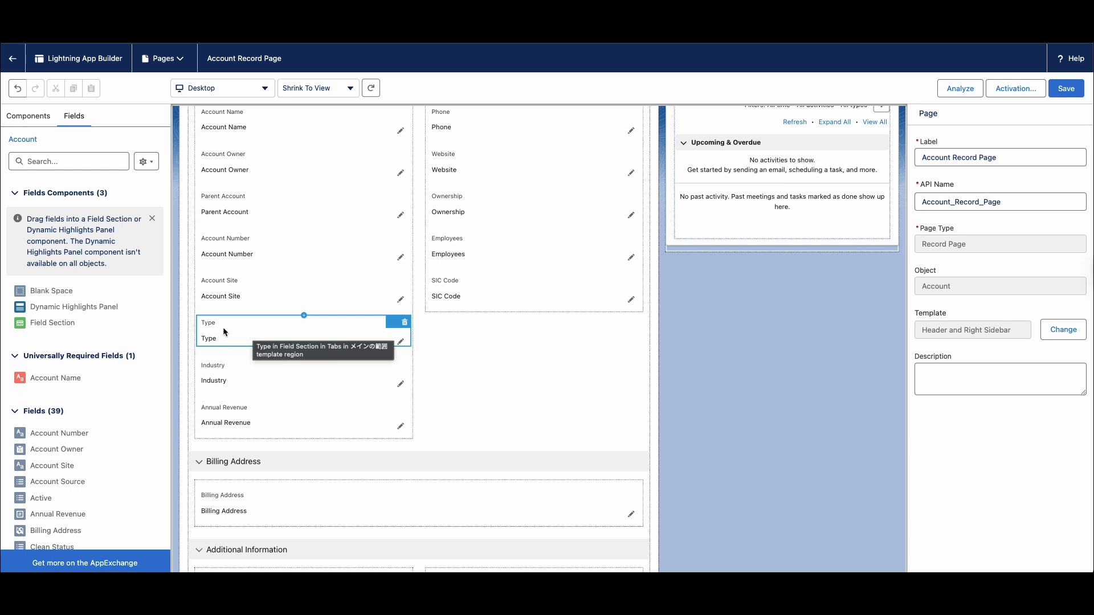
- Add a visibility filter to the Account Number field with the condition Type Equal Customer - Direct
{"action": "left_click", "coordinate": [242, 252]}
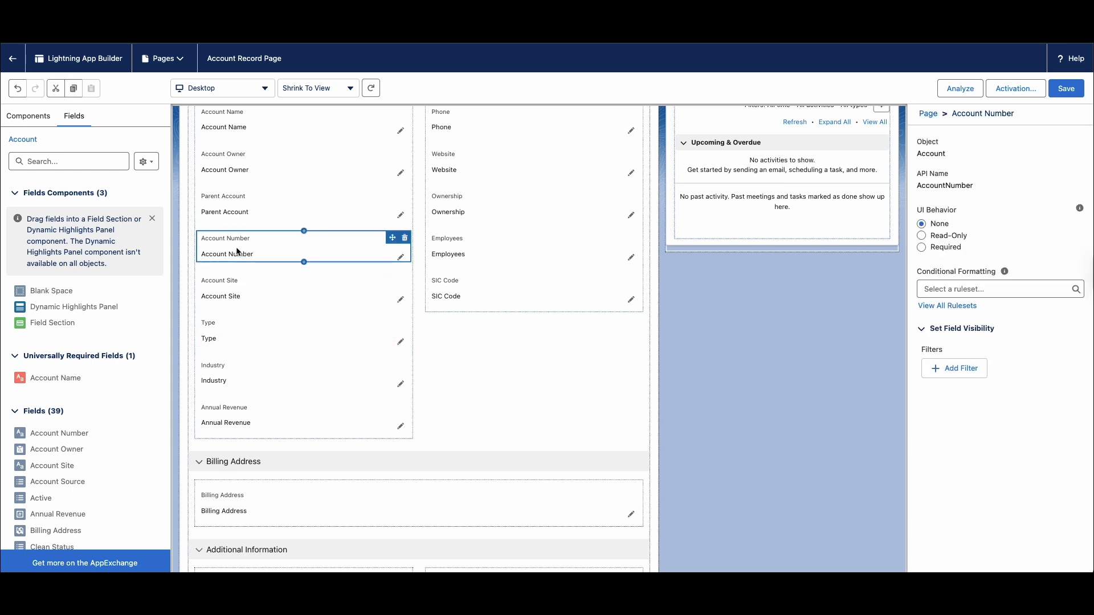
{"action": "left_click", "coordinate": [956, 370]}
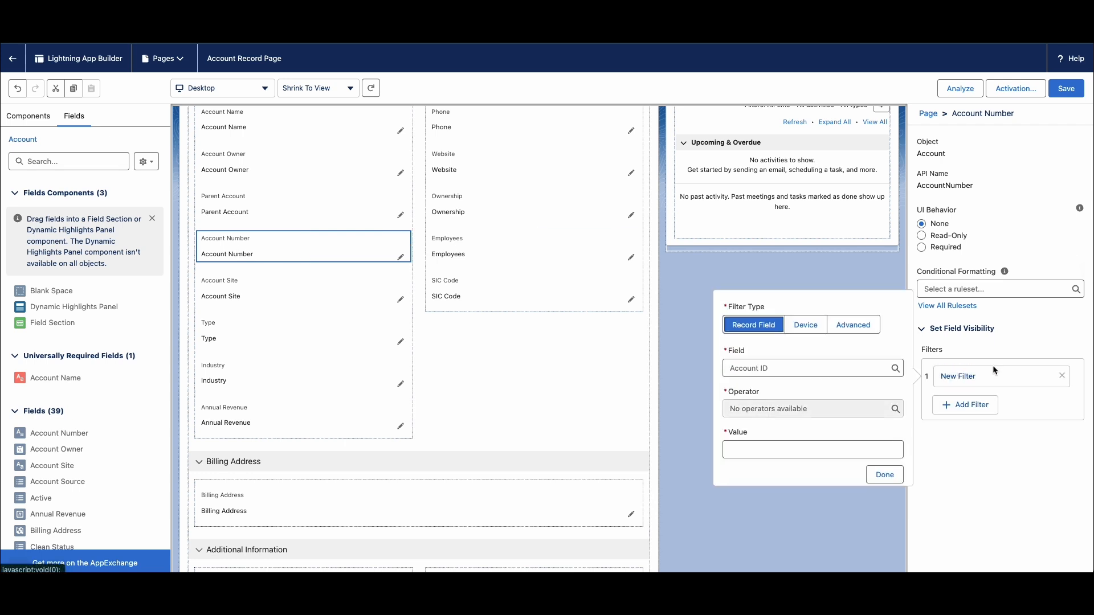
{"action": "left_click", "coordinate": [828, 362]}
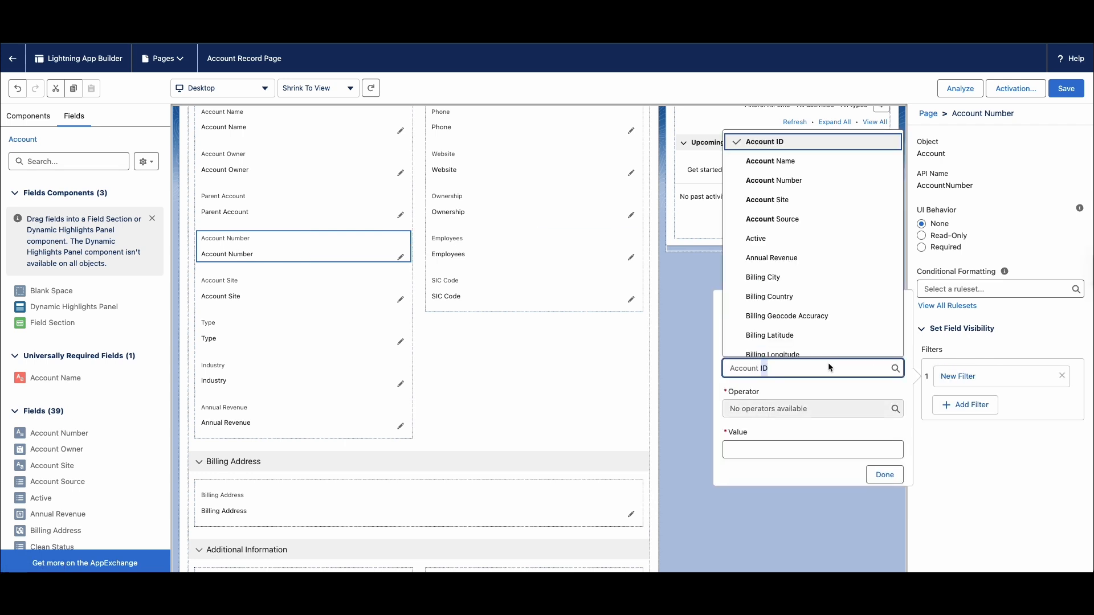
{"action": "type", "text": "type"}
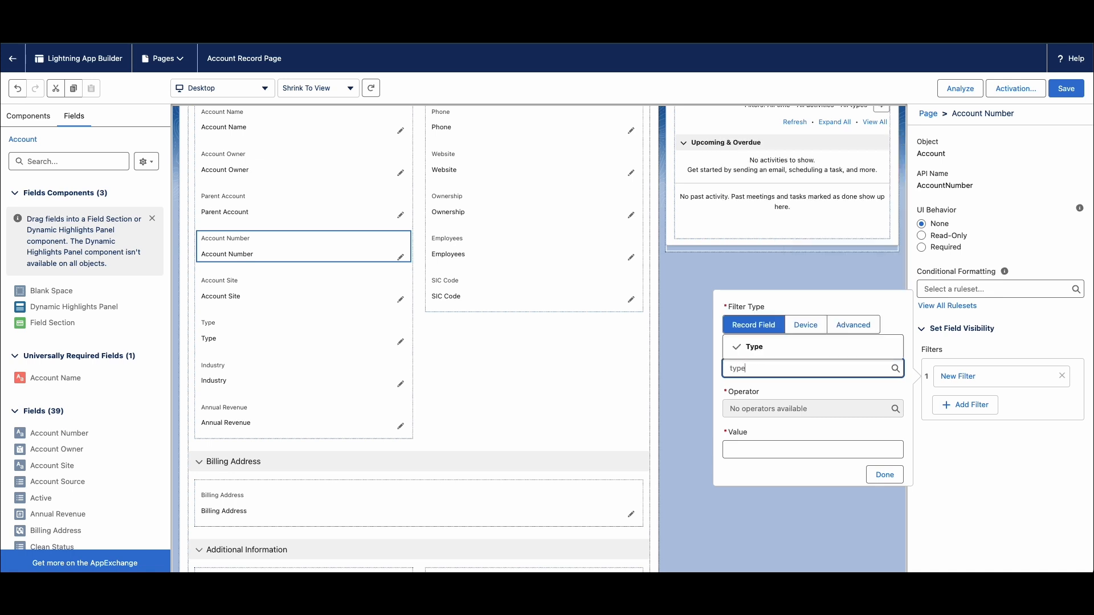
{"action": "left_click", "coordinate": [768, 349]}
{"action": "left_click", "coordinate": [777, 410]}
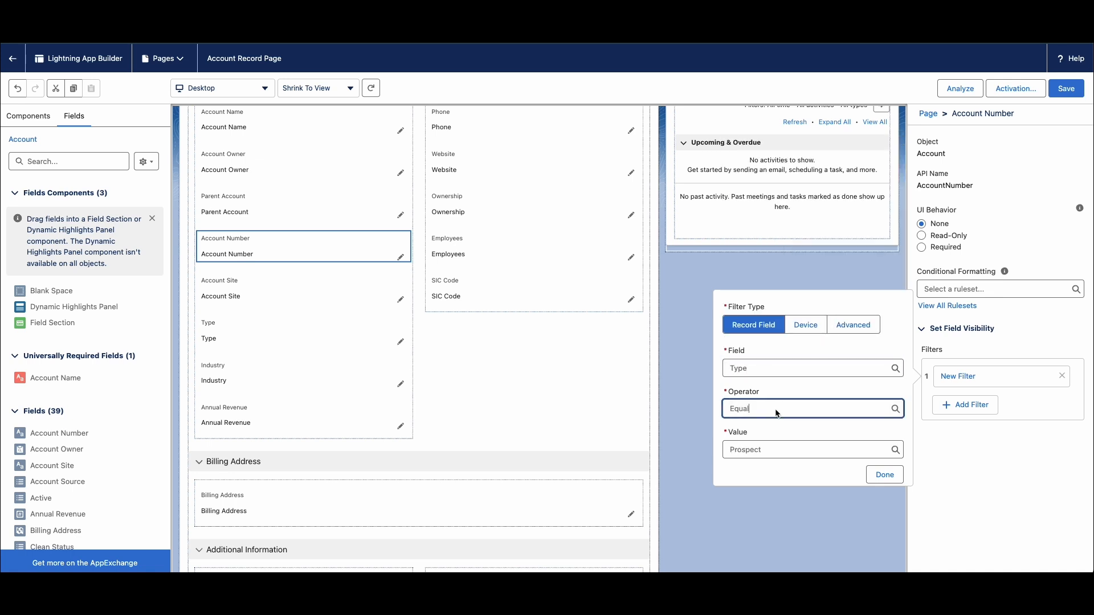
{"action": "left_click", "coordinate": [785, 385]}
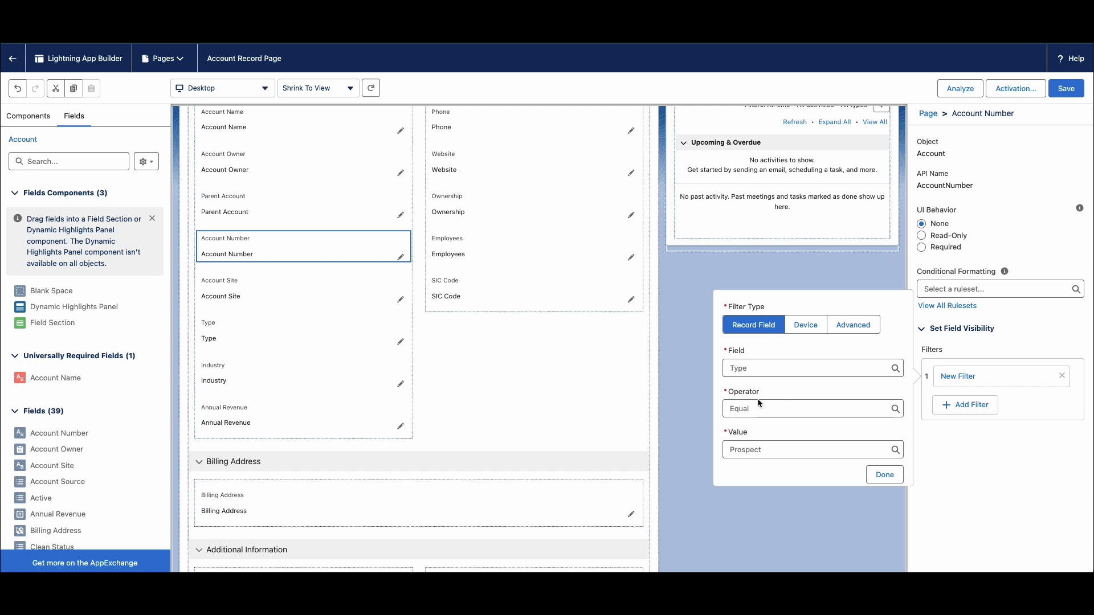
{"action": "left_click", "coordinate": [781, 454]}
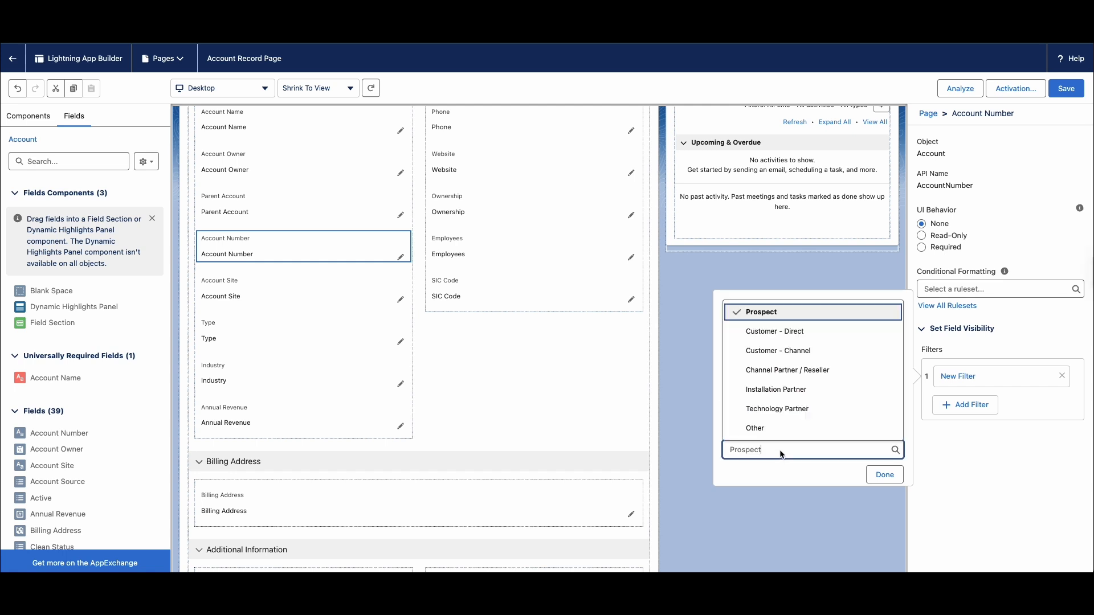
{"action": "left_click", "coordinate": [787, 333]}
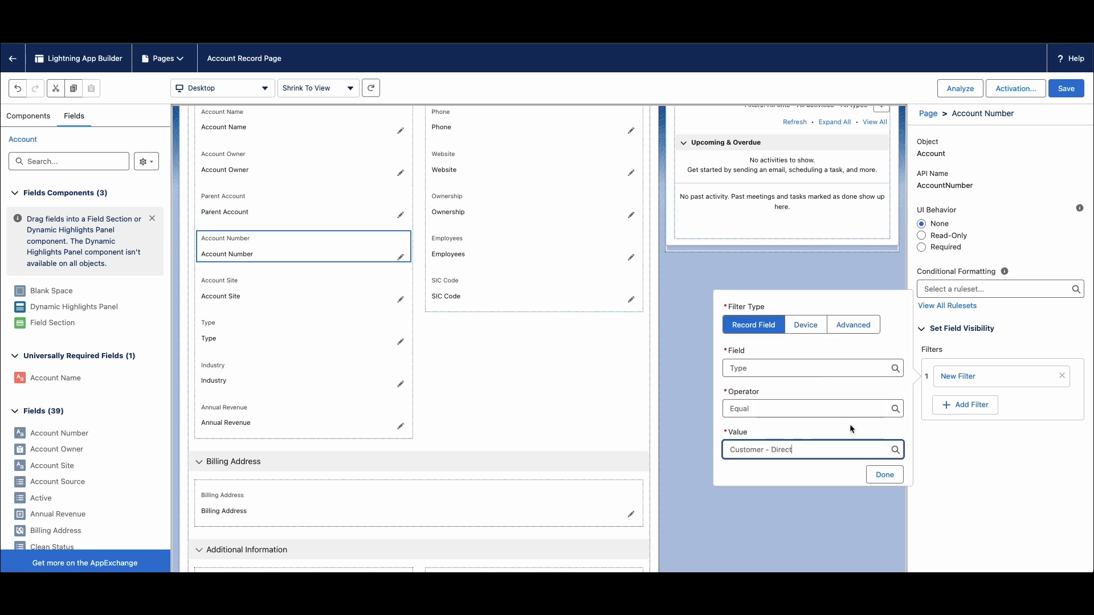
{"action": "left_click", "coordinate": [885, 475]}
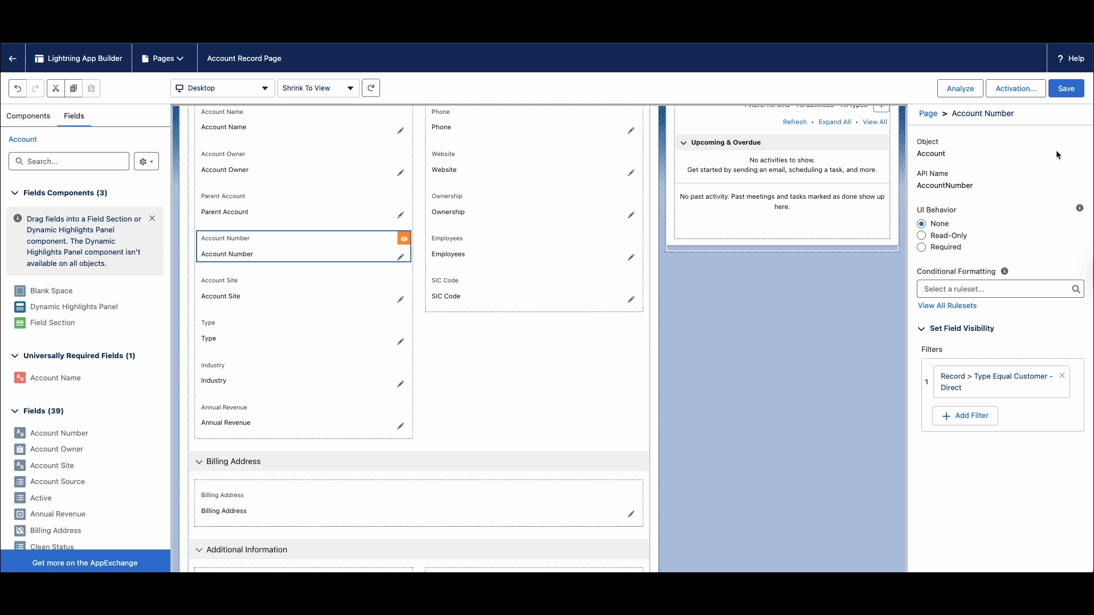
{"action": "left_click", "coordinate": [1077, 90]}
{"action": "left_click", "coordinate": [1010, 89]}
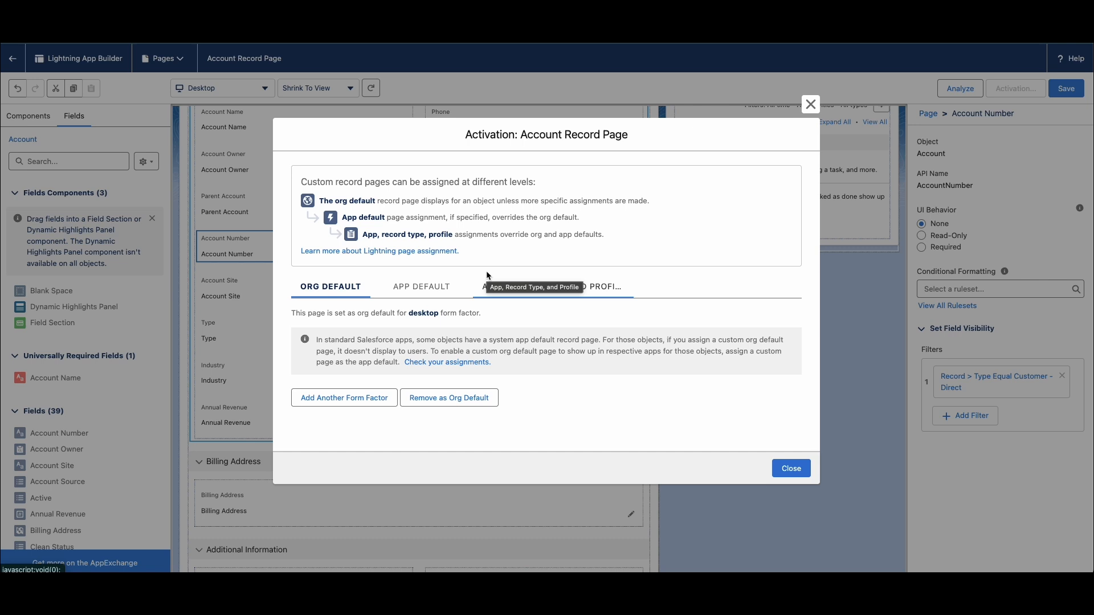
{"action": "left_click", "coordinate": [515, 289]}
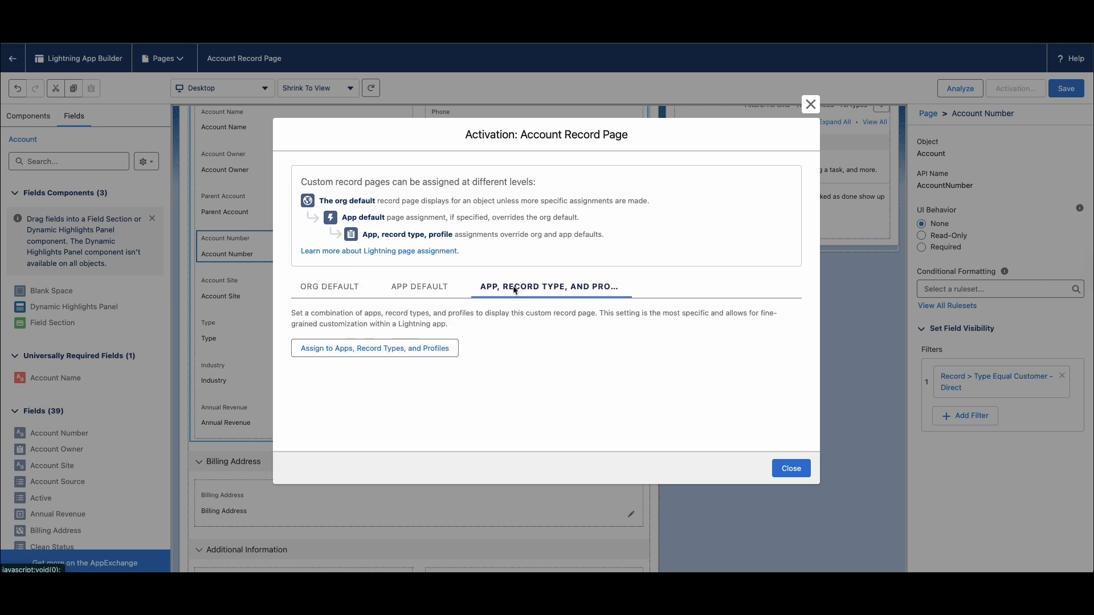
{"action": "left_click", "coordinate": [415, 345]}
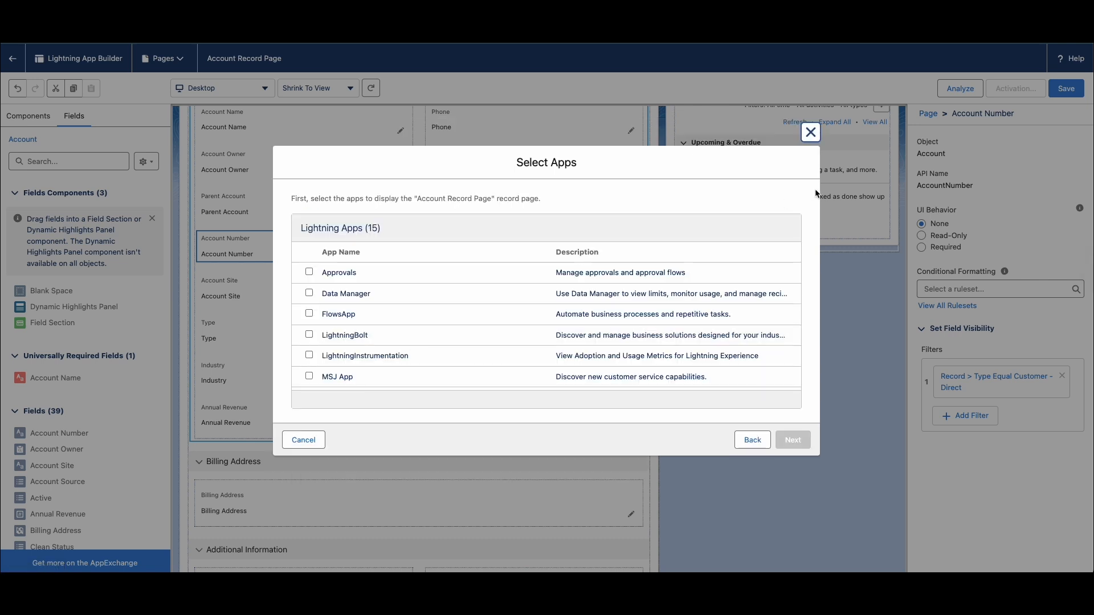
{"action": "left_click", "coordinate": [304, 440]}
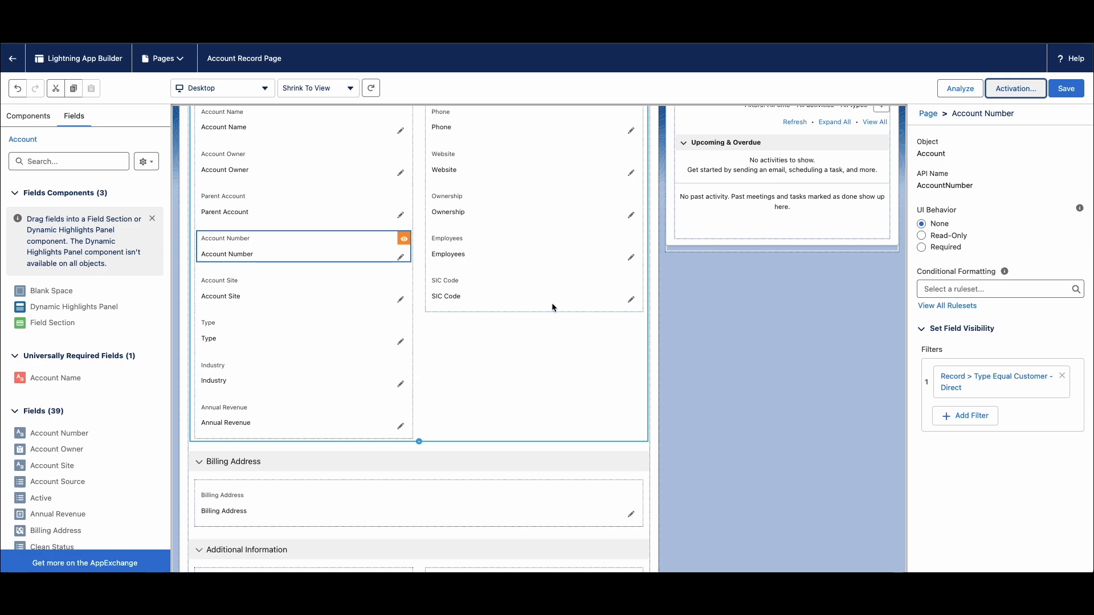
- Open the page's activation settings and start an app, record type and profile assignment for the Sales and Sales Console apps
{"action": "left_click", "coordinate": [1016, 89]}
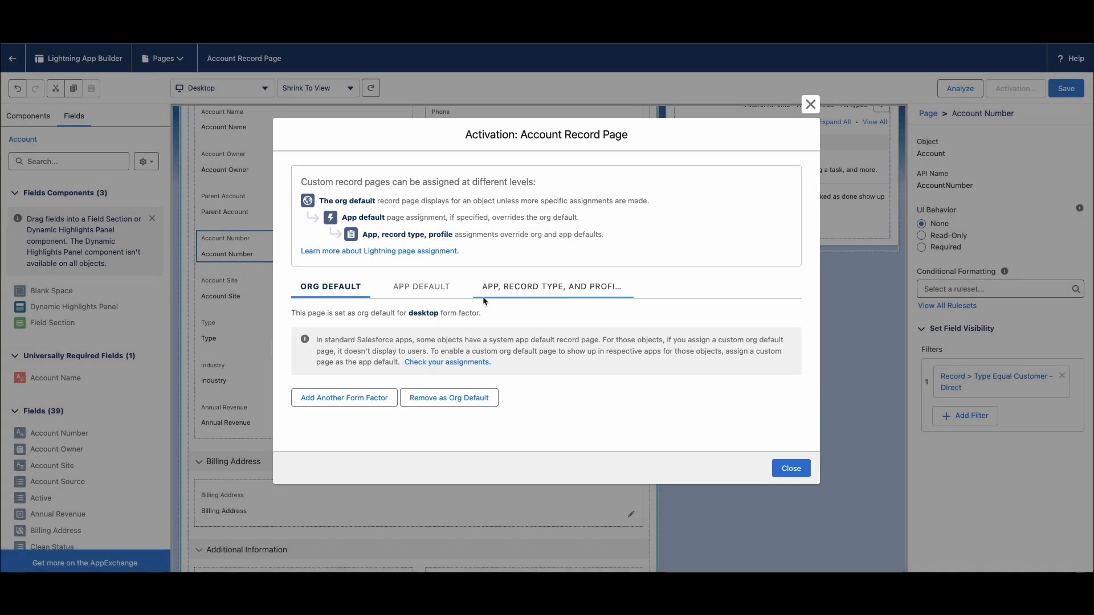
{"action": "left_click", "coordinate": [500, 296]}
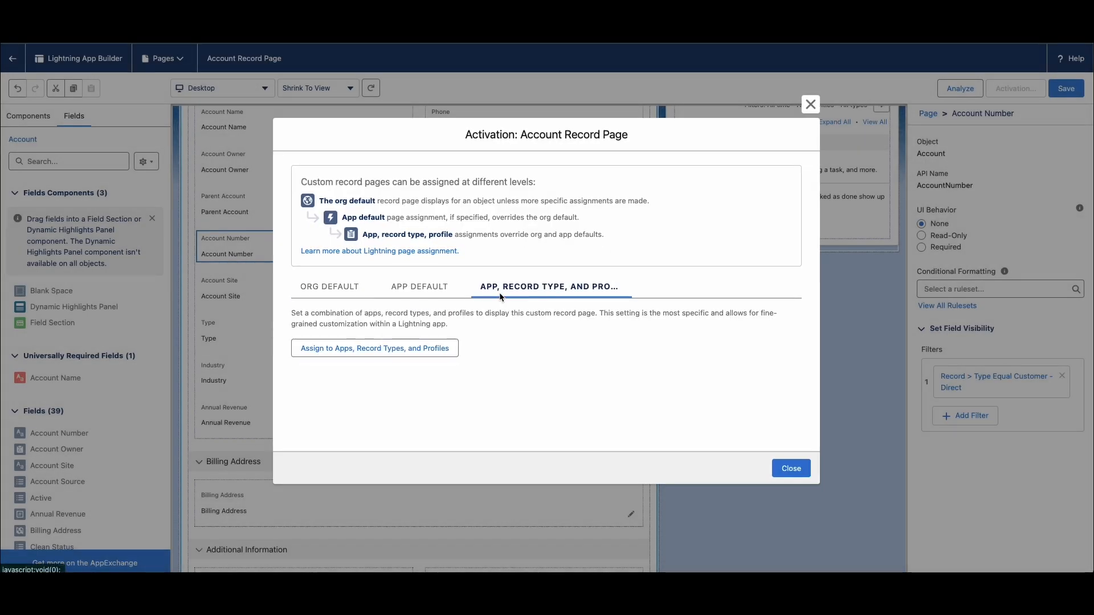
{"action": "left_click", "coordinate": [318, 352]}
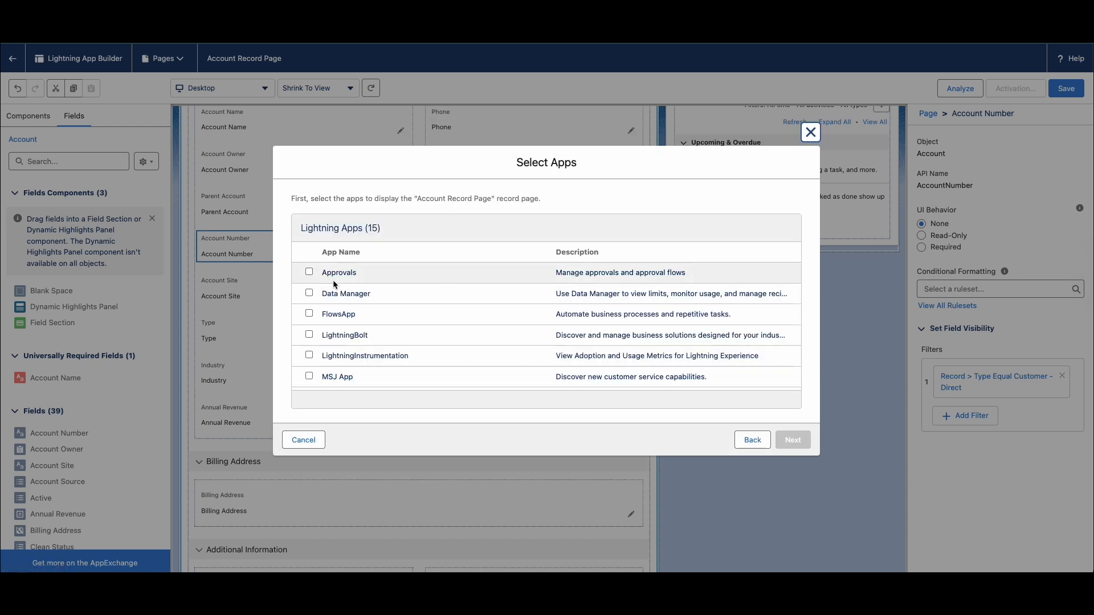
{"action": "scroll", "coordinate": [362, 316], "scroll_direction": "down", "scroll_amount": 5}
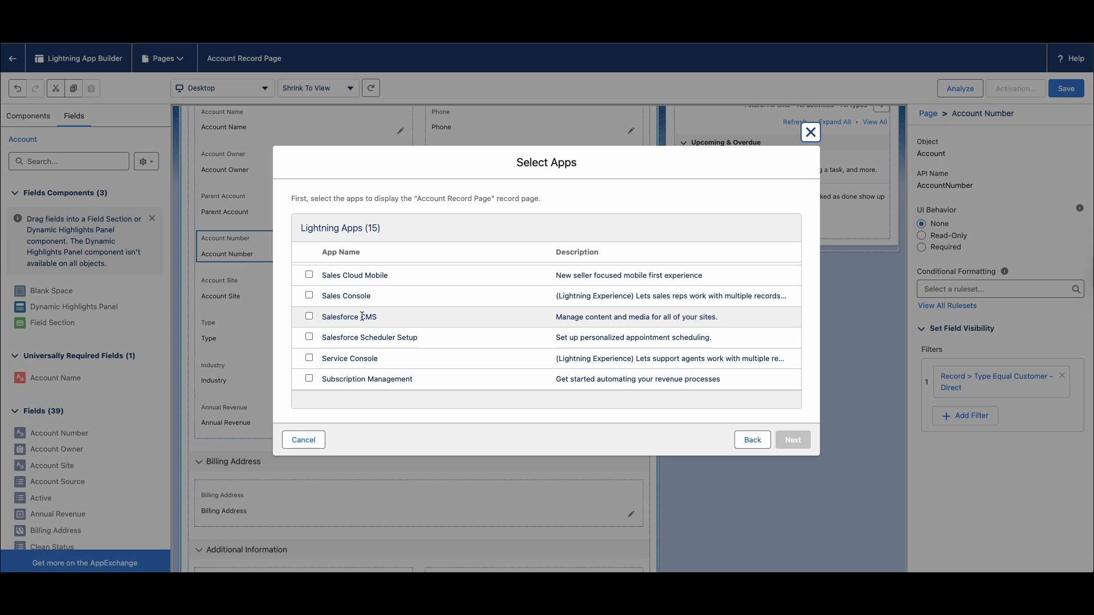
{"action": "scroll", "coordinate": [361, 315], "scroll_direction": "up", "scroll_amount": 2}
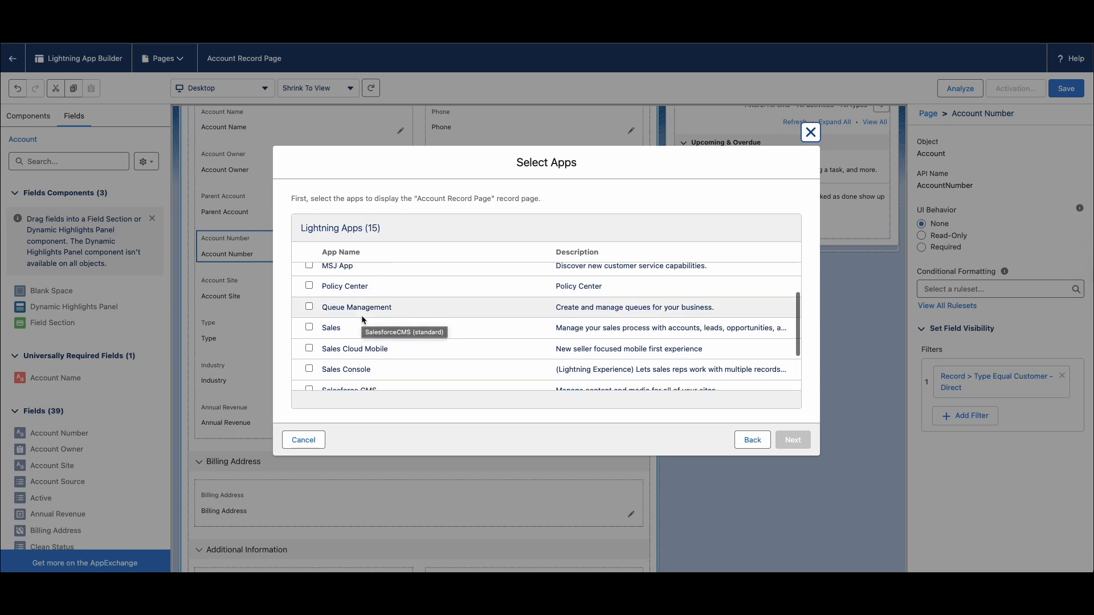
{"action": "left_click", "coordinate": [309, 327]}
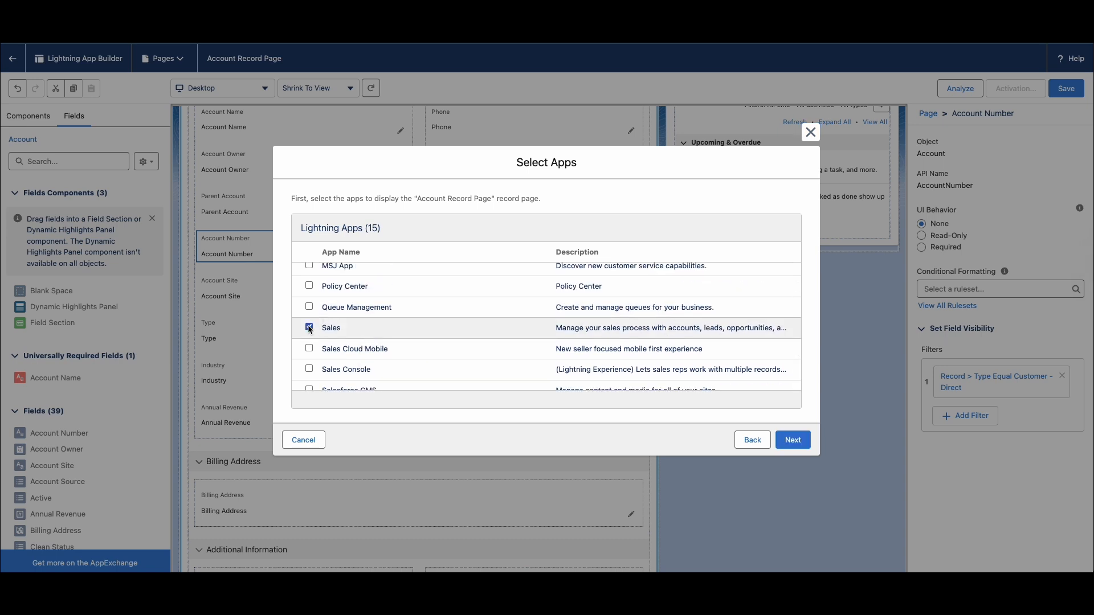
{"action": "scroll", "coordinate": [310, 334], "scroll_direction": "down", "scroll_amount": 2}
{"action": "left_click", "coordinate": [309, 310]}
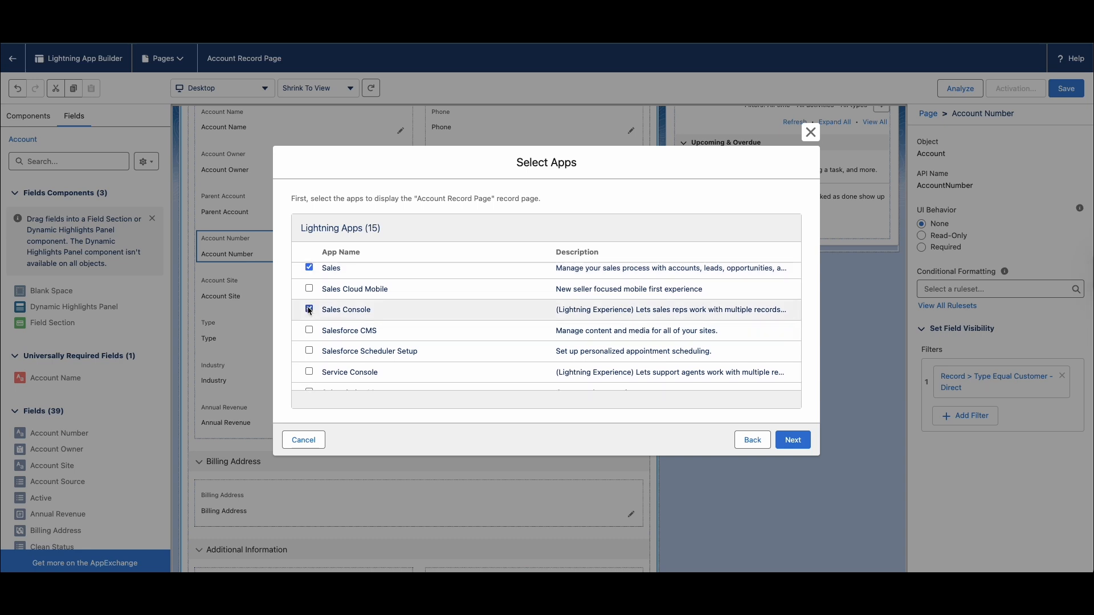
{"action": "left_click", "coordinate": [794, 439]}
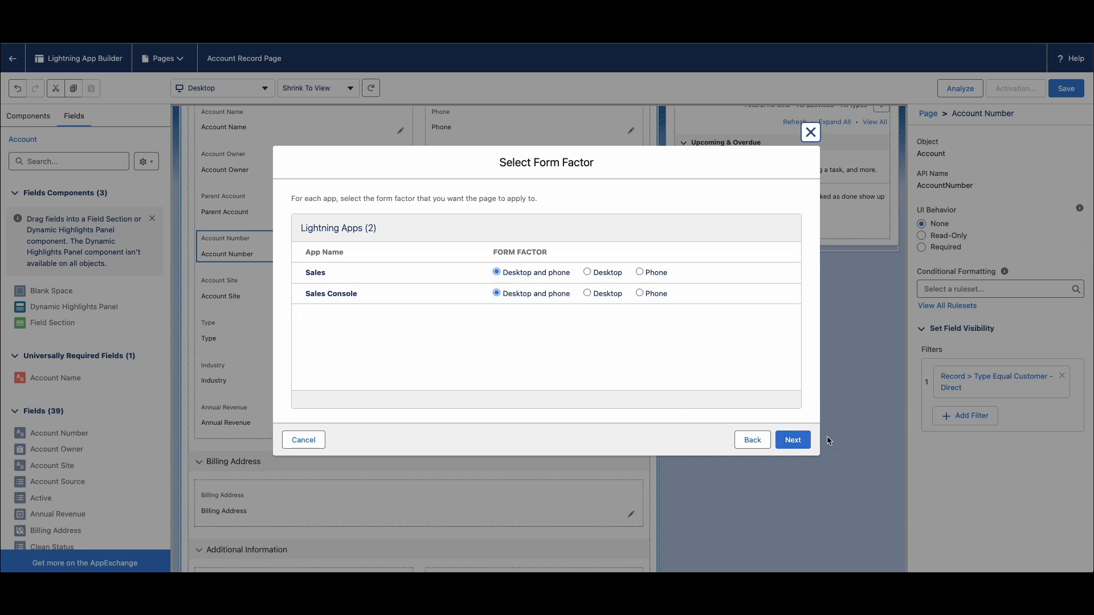
- Accept the Desktop and phone form factor for both apps and select the Master record type
{"action": "left_click", "coordinate": [797, 439]}
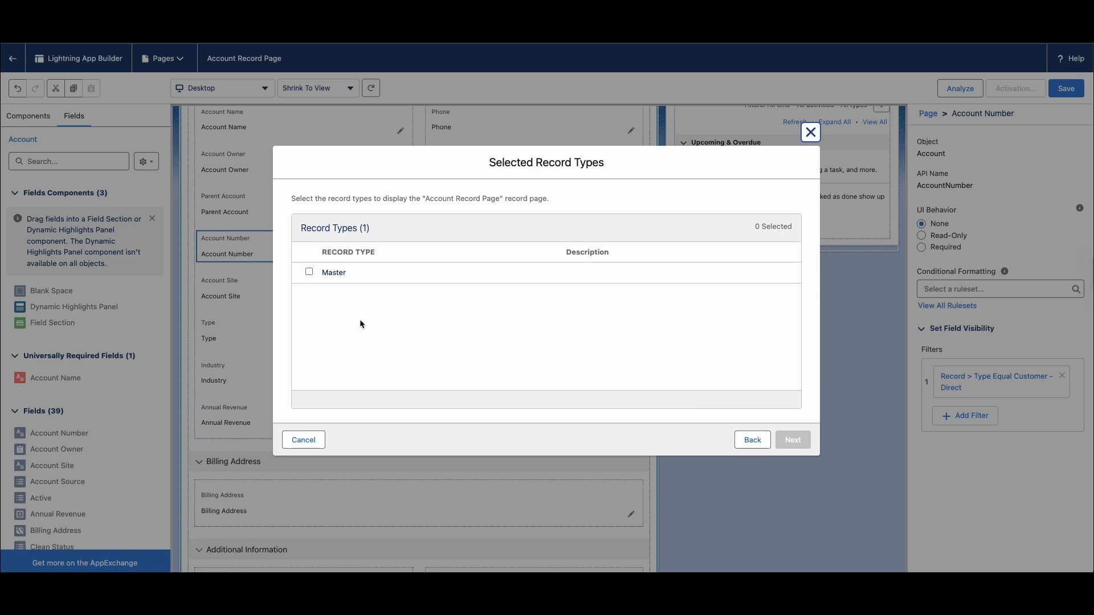
{"action": "left_click", "coordinate": [309, 272]}
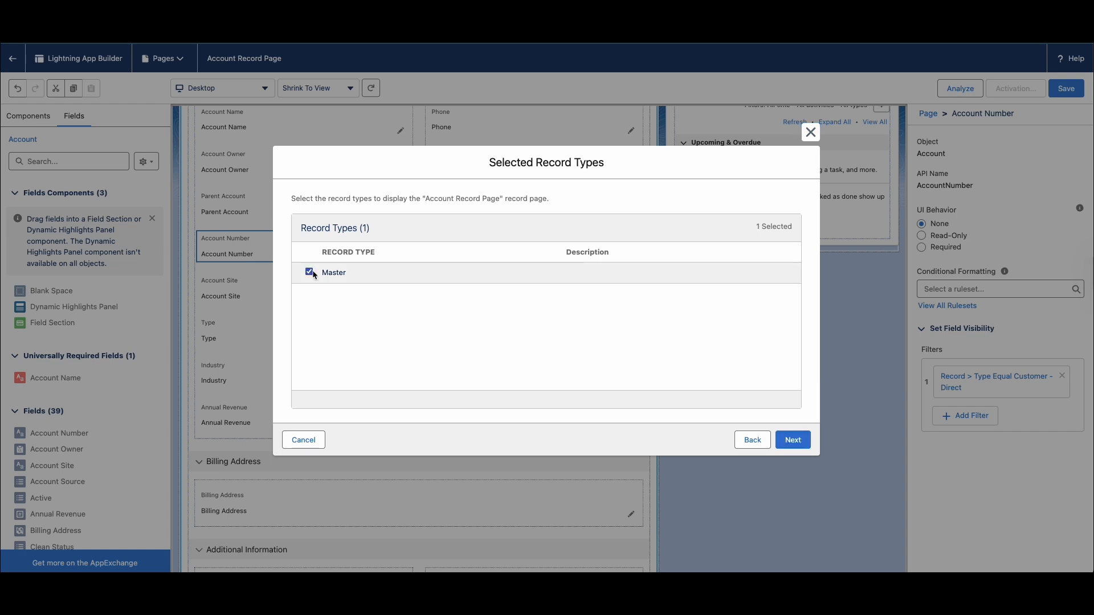
{"action": "left_click", "coordinate": [792, 440]}
- Select the System Administrator profile and save the page assignments
{"action": "scroll", "coordinate": [339, 333], "scroll_direction": "down", "scroll_amount": 3}
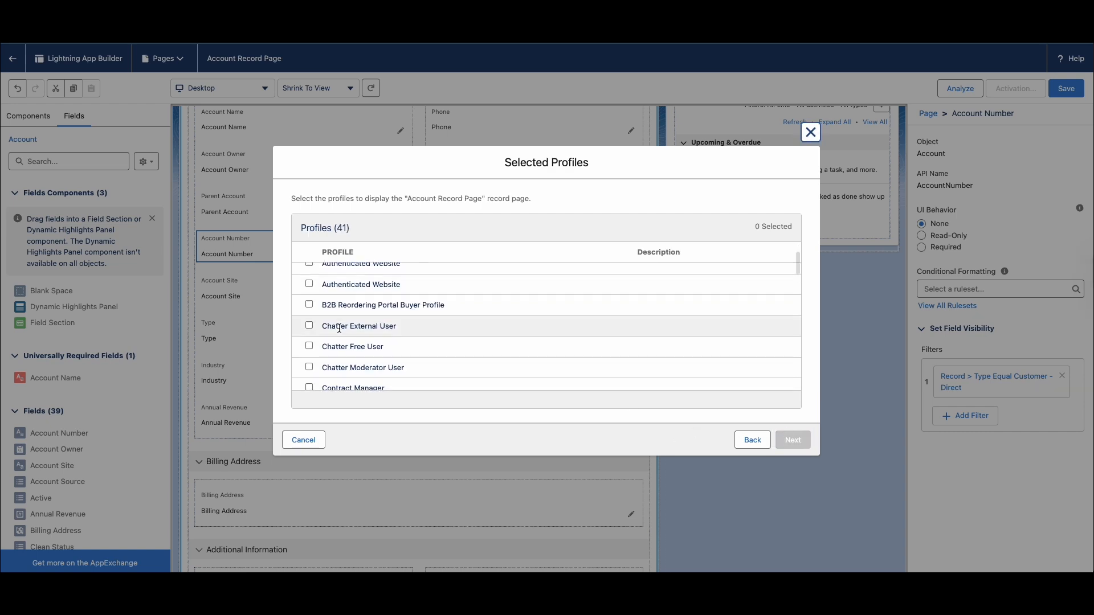
{"action": "scroll", "coordinate": [339, 330], "scroll_direction": "down", "scroll_amount": 5}
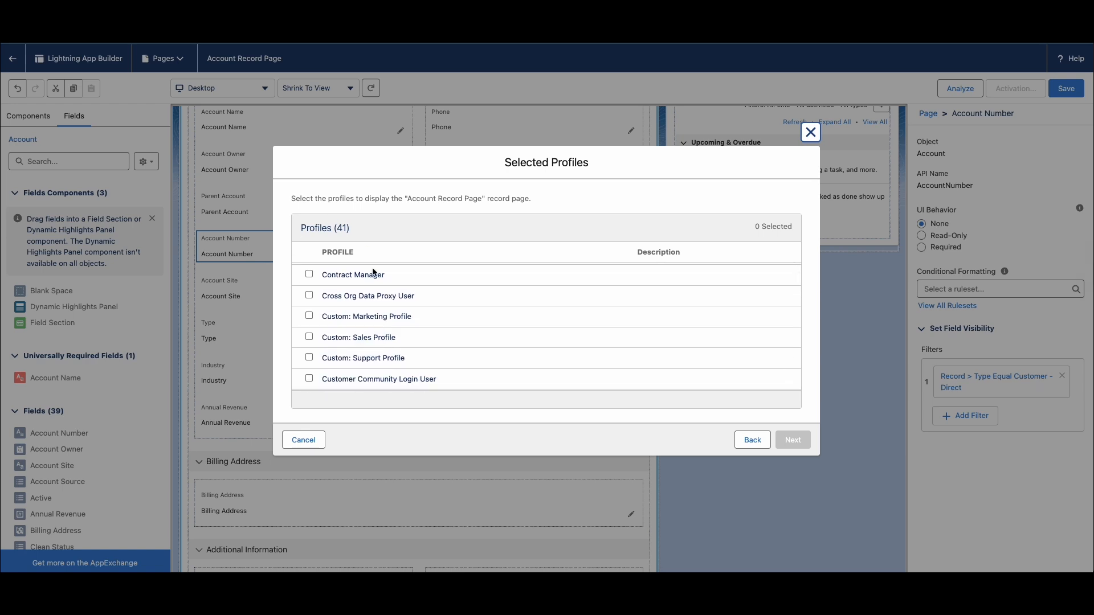
{"action": "scroll", "coordinate": [334, 332], "scroll_direction": "down", "scroll_amount": 20}
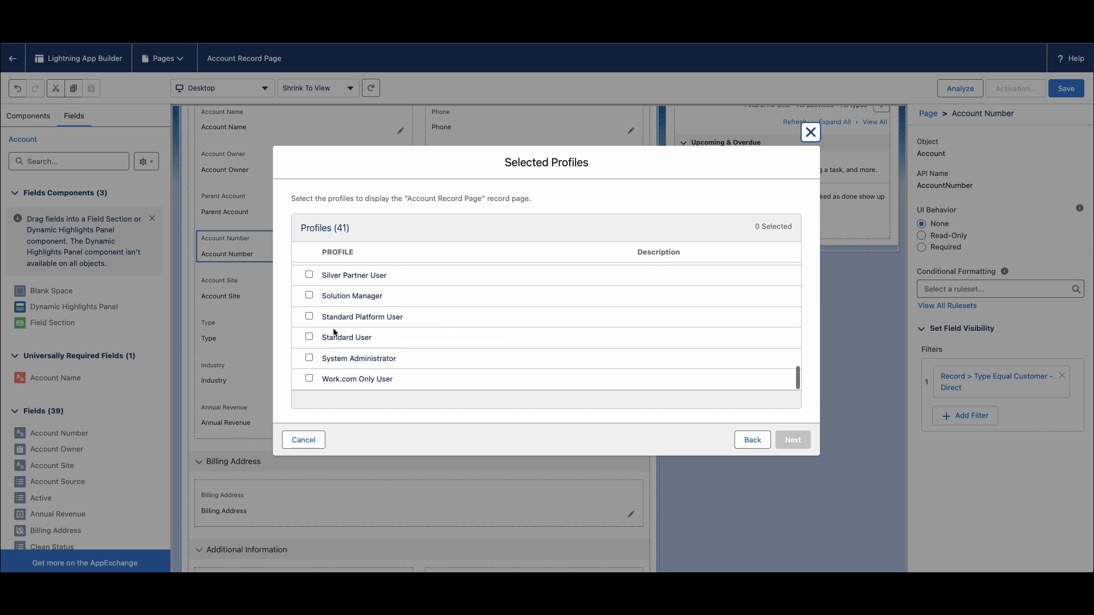
{"action": "left_click", "coordinate": [309, 358]}
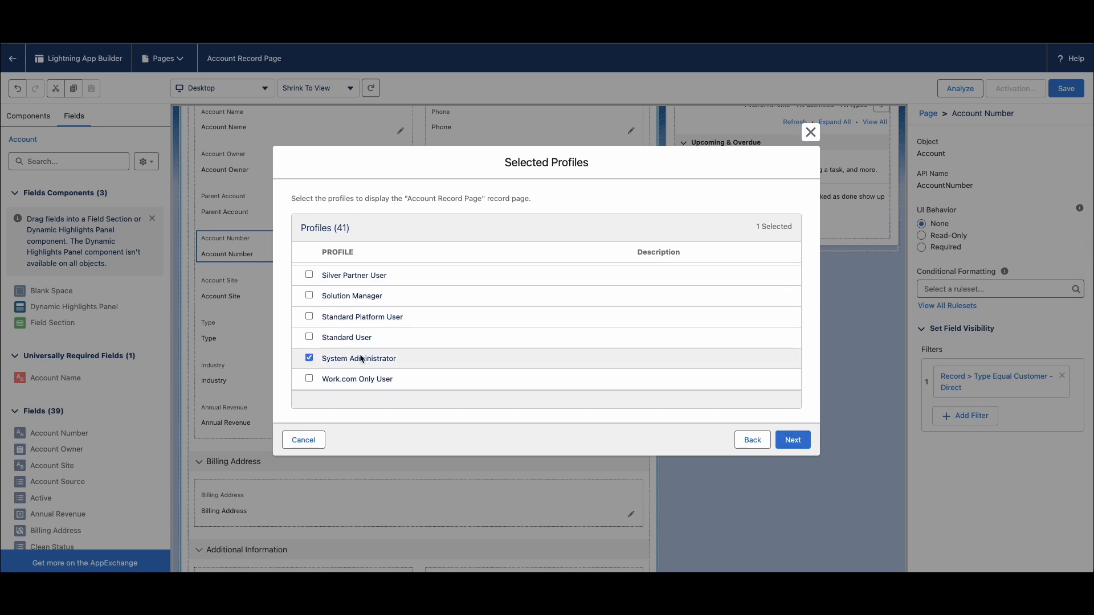
{"action": "left_click", "coordinate": [793, 441]}
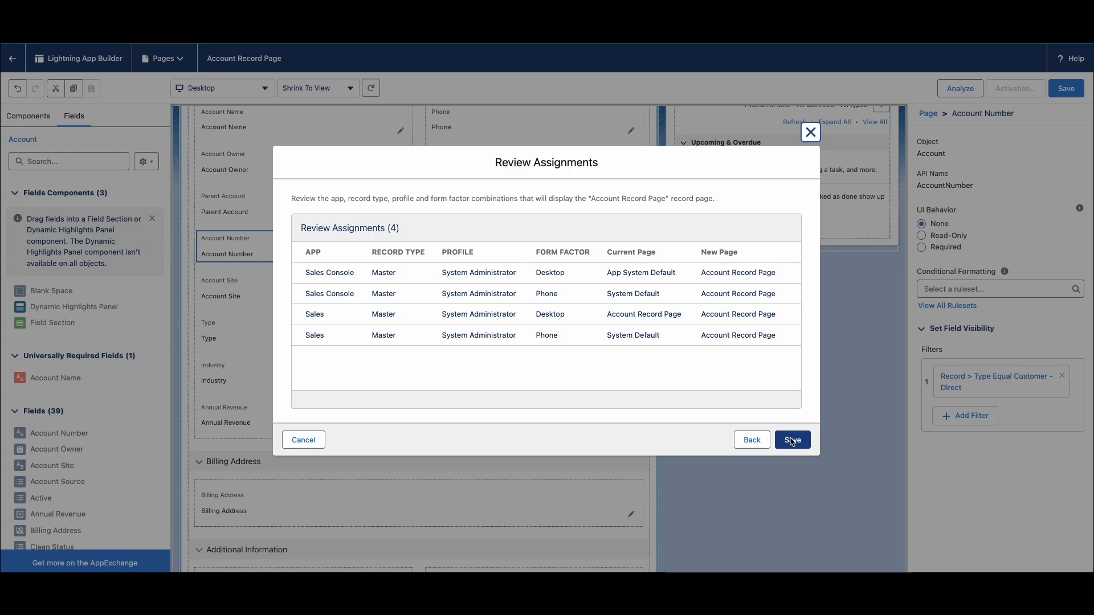
{"action": "left_click", "coordinate": [793, 440]}
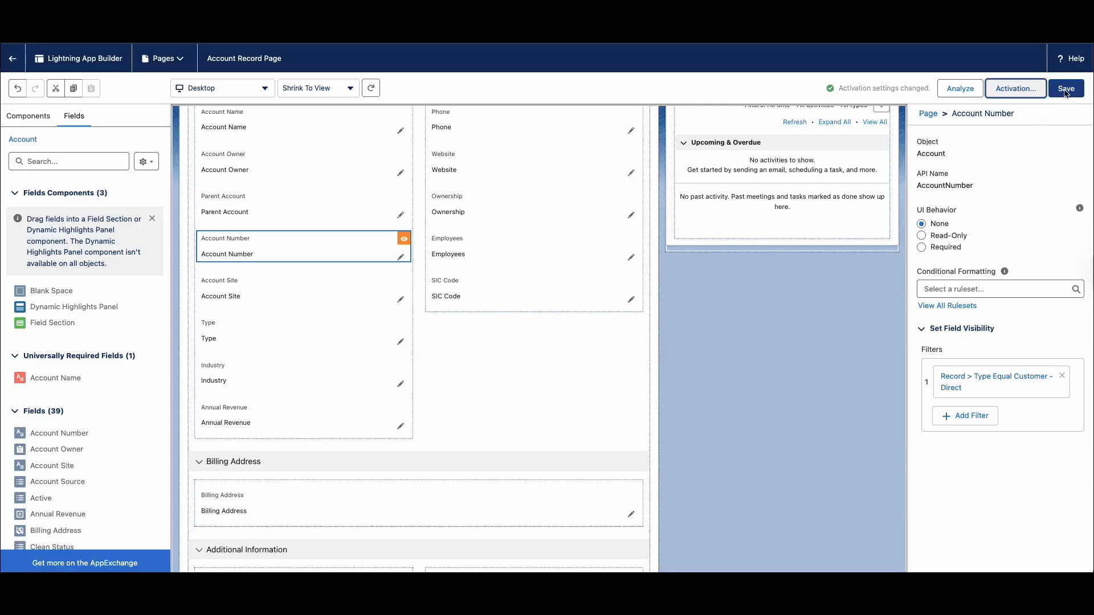
- Return to the Edge Communications account record, set its Type to Customer - Direct and save the record
{"action": "left_click", "coordinate": [12, 58]}
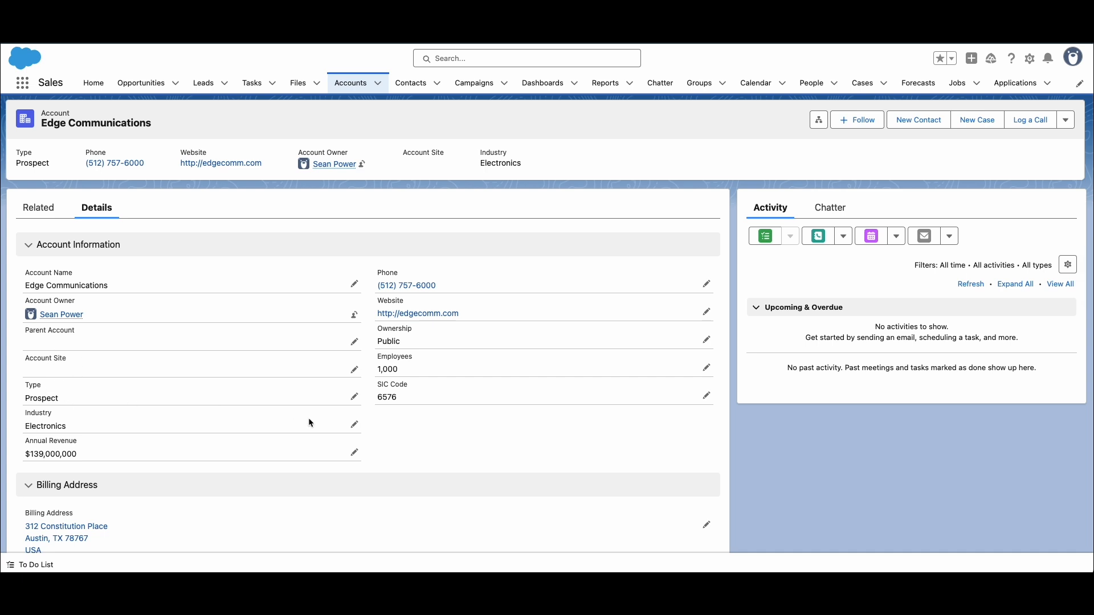
{"action": "left_click", "coordinate": [354, 399]}
{"action": "left_click", "coordinate": [157, 430]}
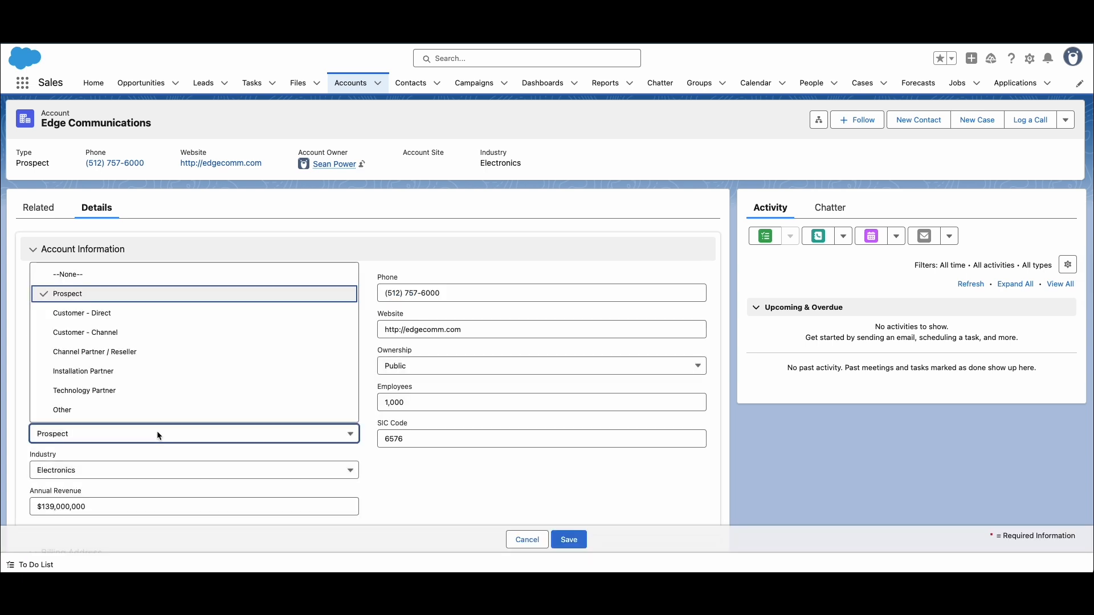
{"action": "left_click", "coordinate": [128, 313]}
{"action": "left_click", "coordinate": [569, 539]}
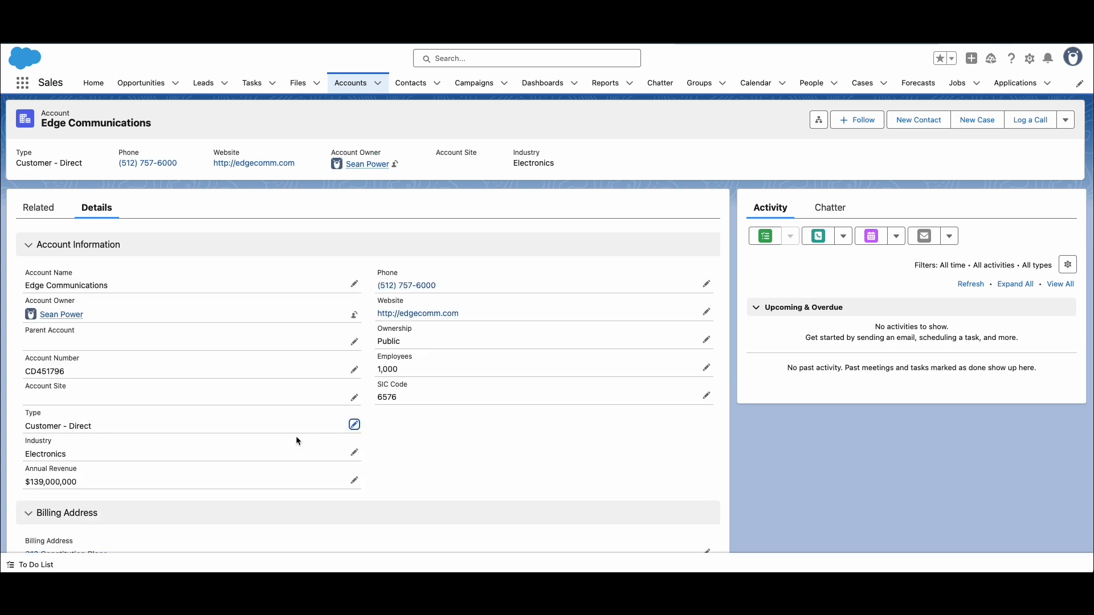